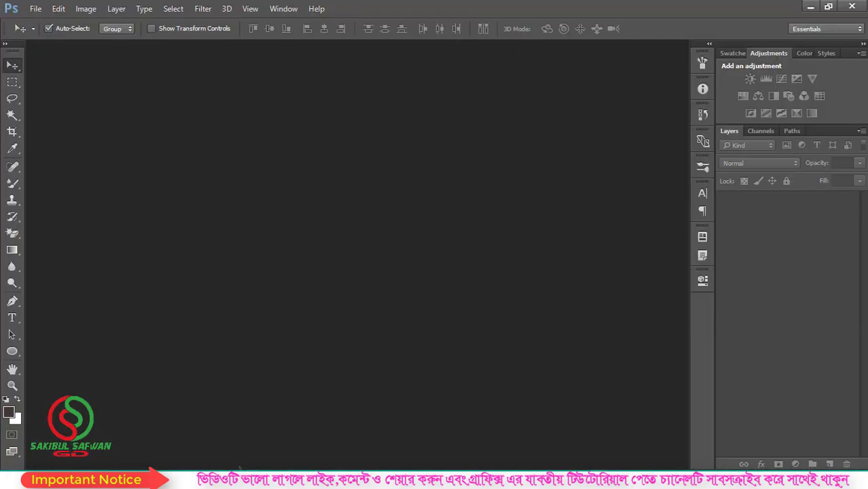
- Switch the active tool to the Mixer Brush (Wet 80%, Load 75%, Mix 90%, Flow 100%)
left_click(13, 184)
left_click(67, 182)
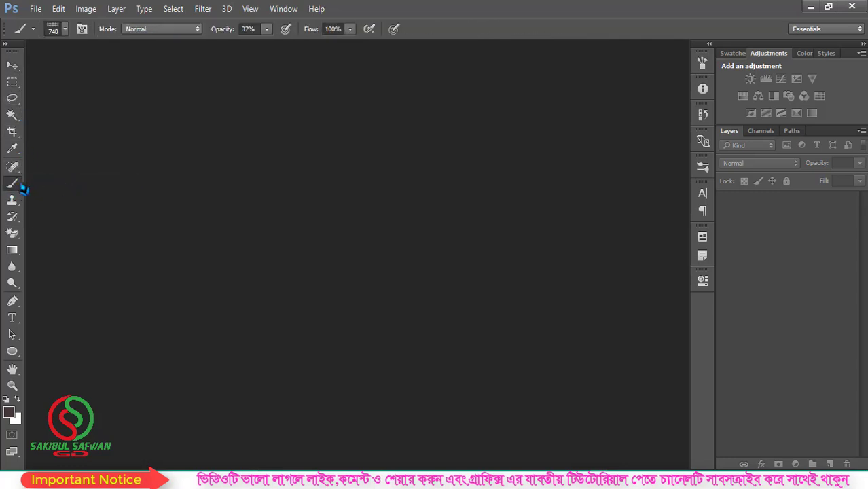
left_click(15, 184)
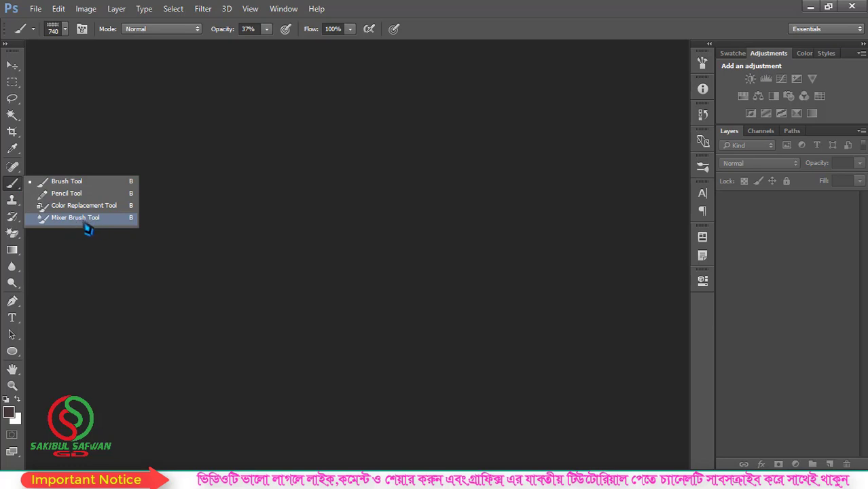
left_click(87, 218)
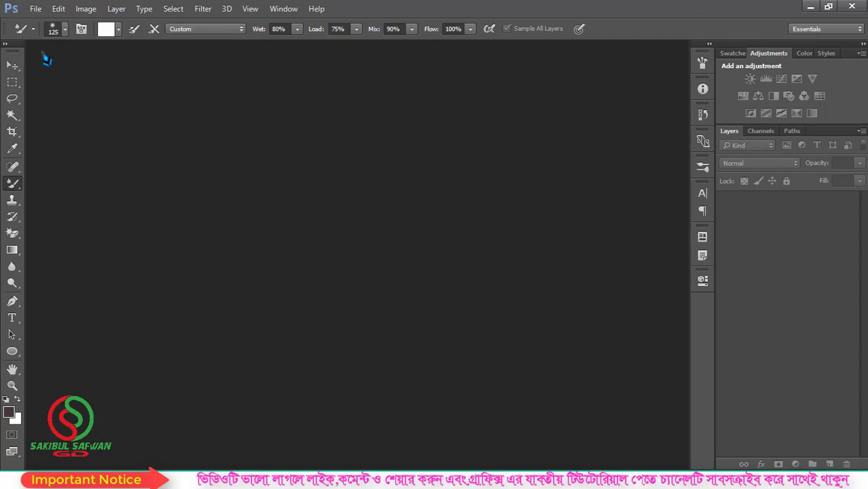
left_click(36, 9)
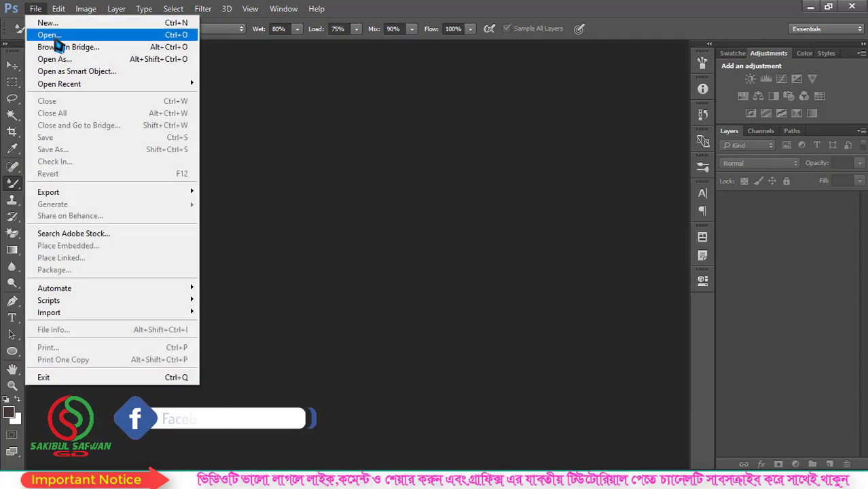
- Open the photo images (1).jpg from the Desktop folder
left_click(54, 38)
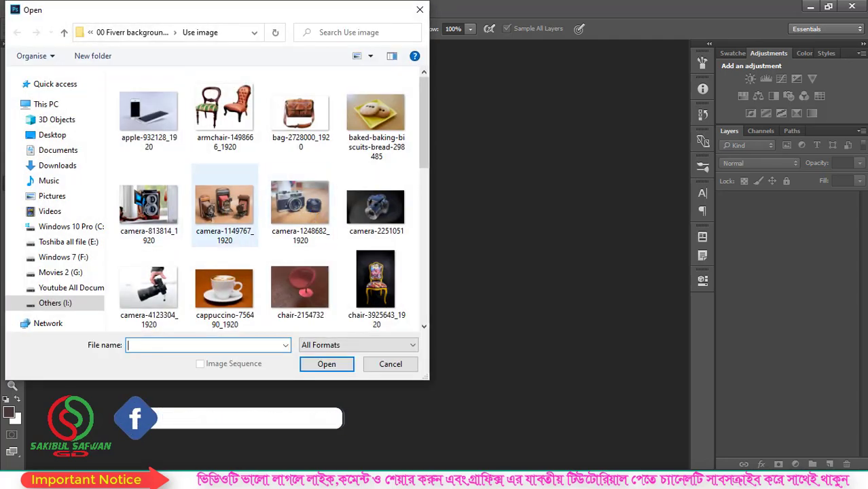
left_click(52, 134)
scroll(325, 266, "down", 1)
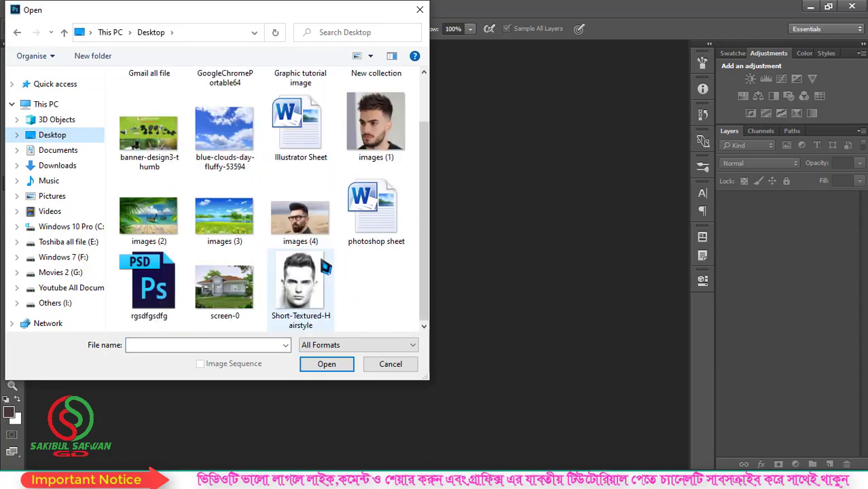
left_click(373, 159)
left_click(330, 364)
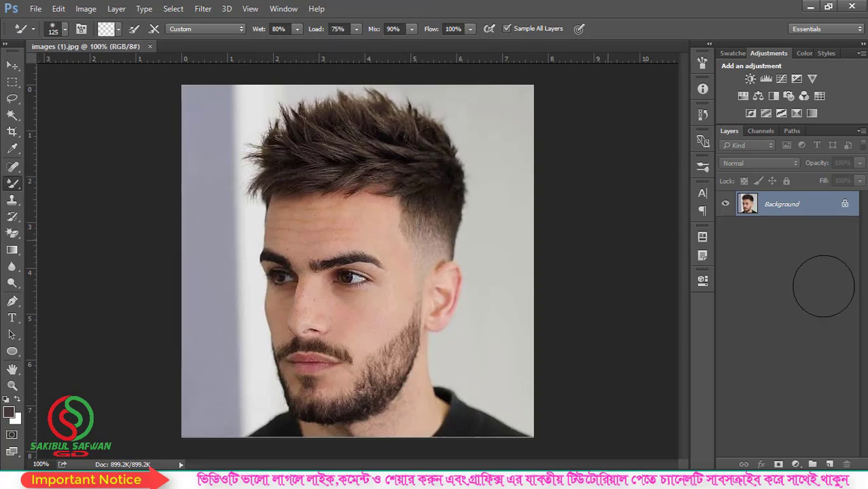
- Duplicate Background into Background copy and set the Mixer Brush to 60 px
left_click_drag(789, 208, 831, 464)
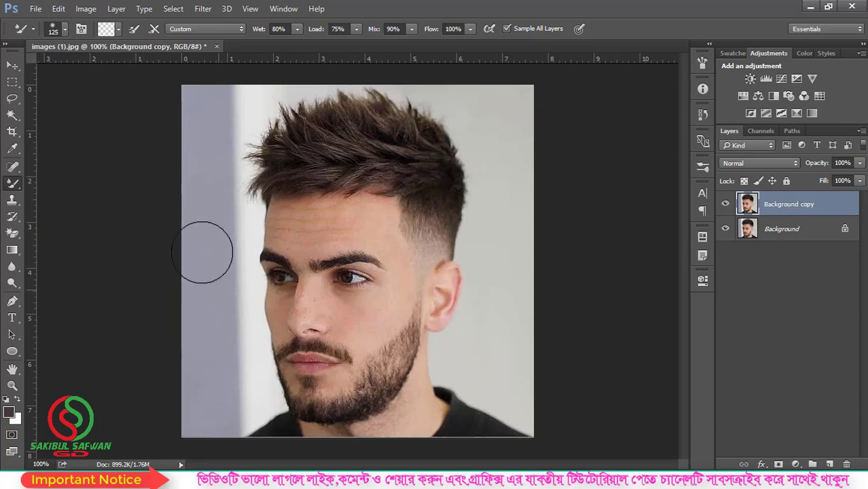
right_click(12, 186)
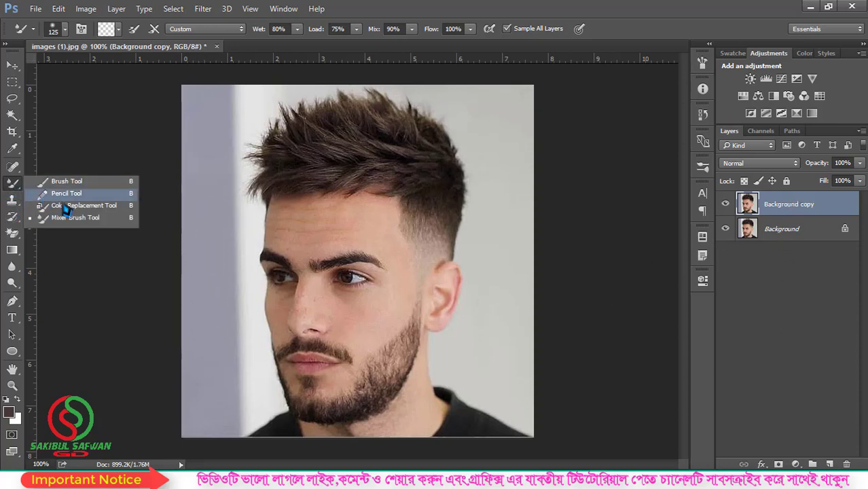
left_click(75, 218)
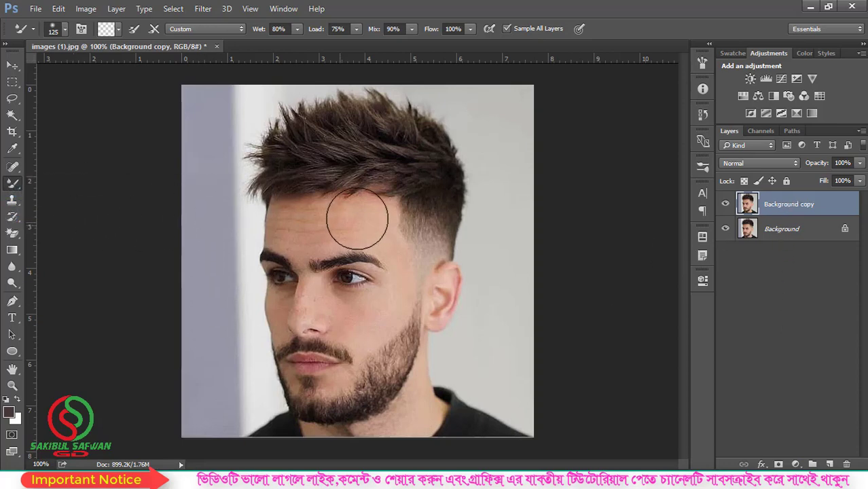
key("bracketleft")
key("bracketleft")
key("bracketleft")
key("bracketleft")
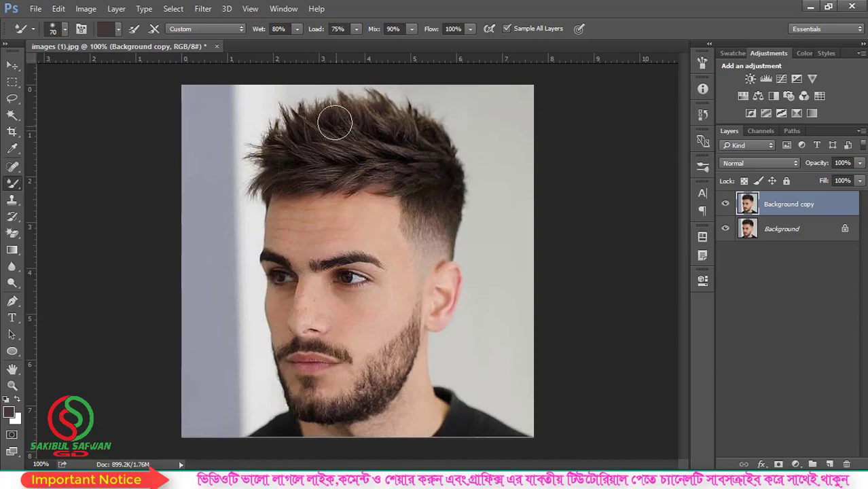
scroll(353, 91, "up", 2)
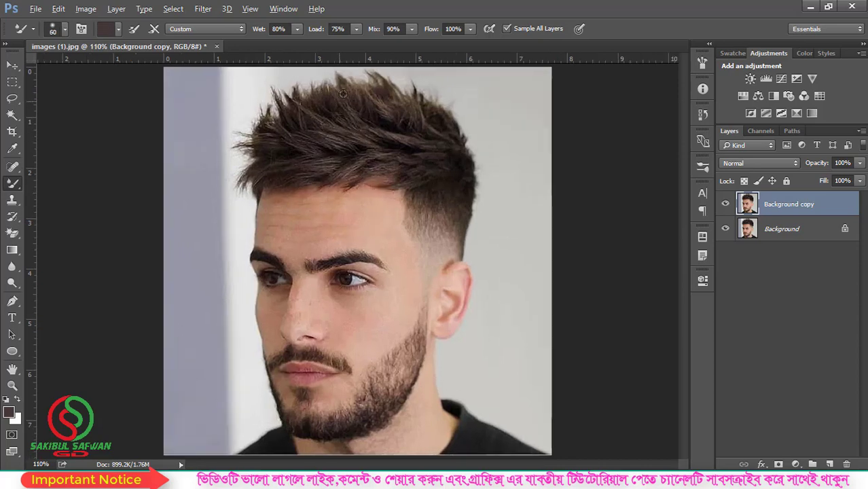
scroll(357, 82, "up", 1)
scroll(358, 80, "up", 1)
scroll(358, 79, "up", 1)
scroll(354, 85, "up", 1)
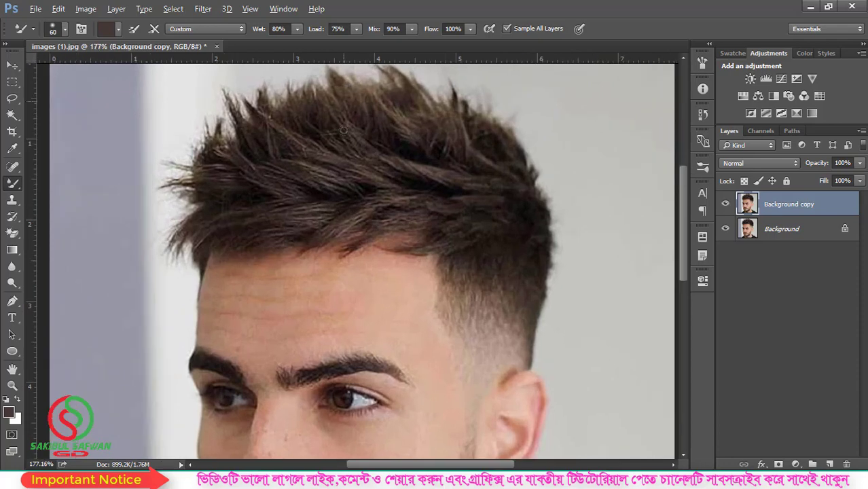
scroll(343, 146, "up", 2)
scroll(346, 155, "down", 1)
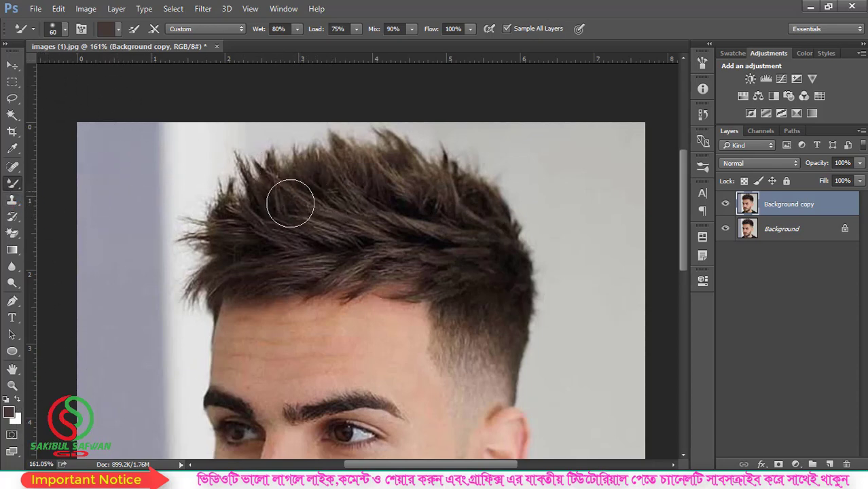
- Choose the 27 px textured brush preset for the Mixer Brush
left_click(66, 30)
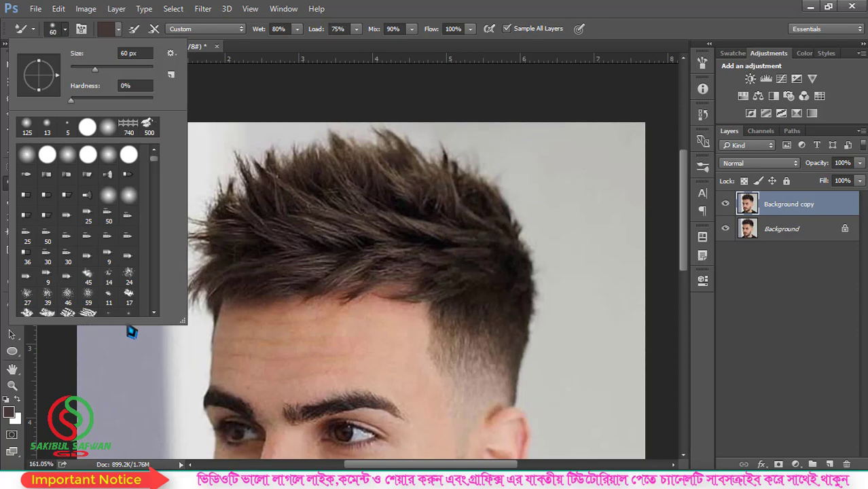
left_click_drag(183, 321, 183, 389)
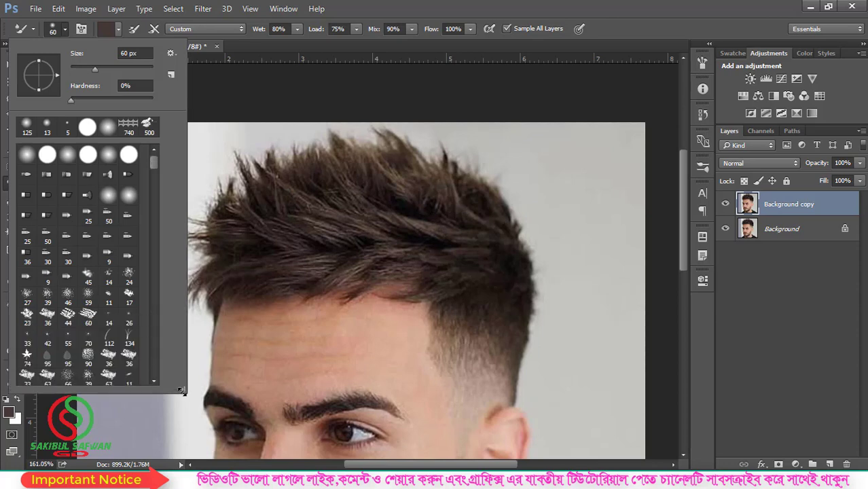
scroll(107, 270, "down", 1)
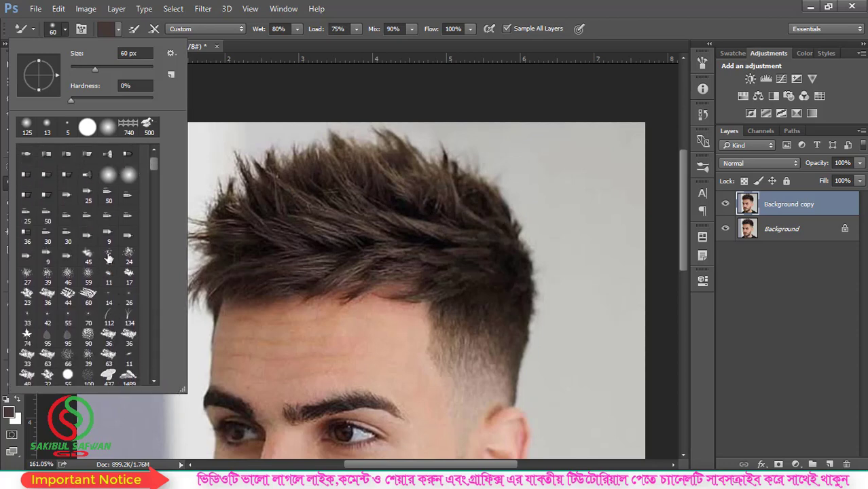
scroll(29, 279, "up", 1)
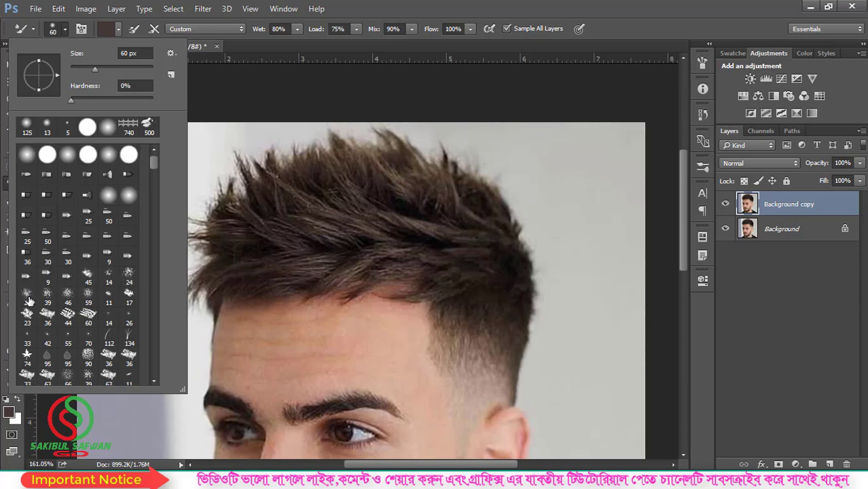
left_click(27, 296)
left_click(445, 13)
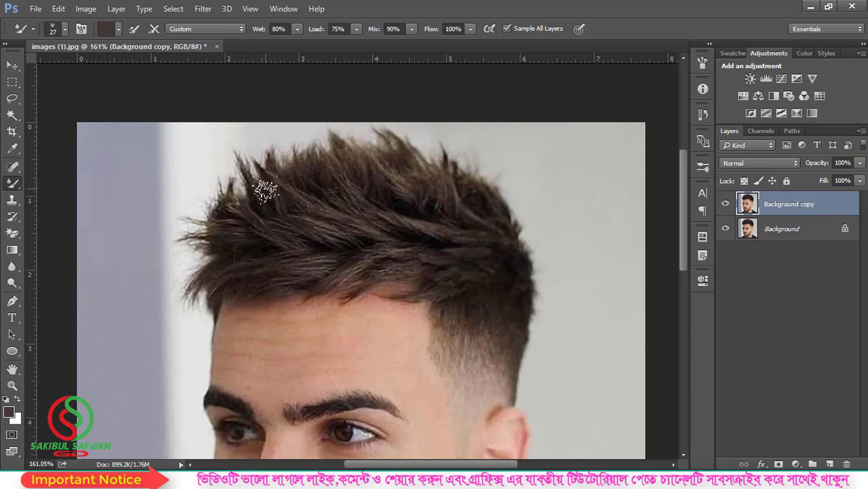
- Paint trial smudges on the hair and background, then undo them
mouse_move(230, 164)
left_mouse_down()
mouse_move(290, 188)
mouse_move(272, 145)
left_mouse_up()
left_click_drag(559, 207, 521, 154)
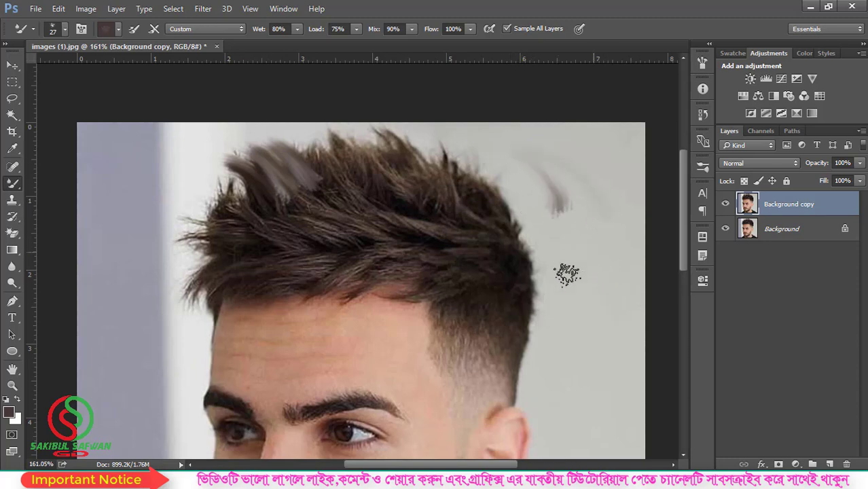
mouse_move(566, 276)
left_mouse_down()
mouse_move(590, 271)
mouse_move(610, 250)
left_mouse_up()
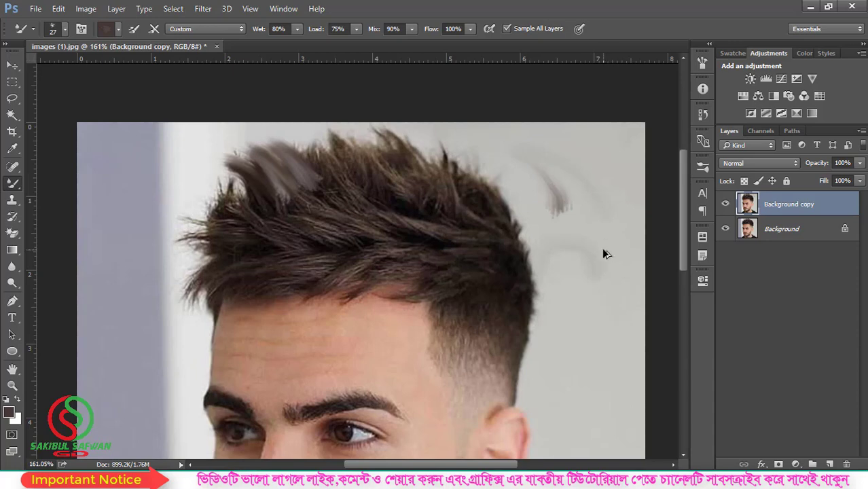
key("ctrl+z")
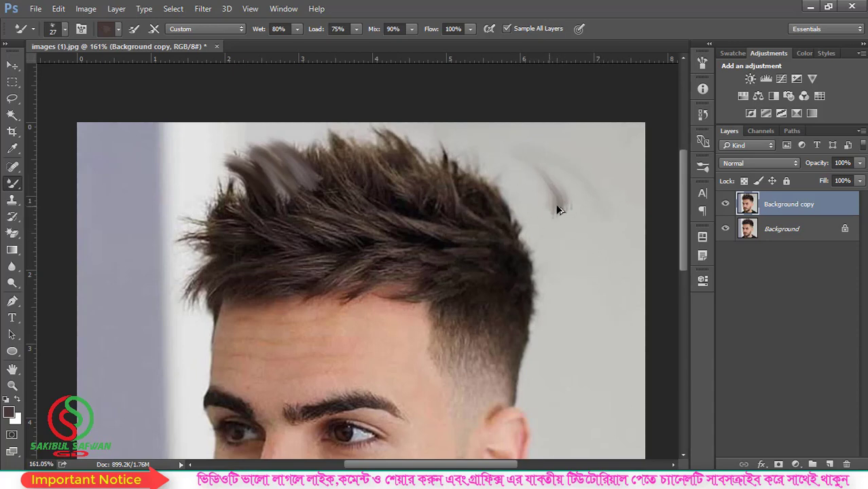
key("ctrl+z")
key("ctrl+z")
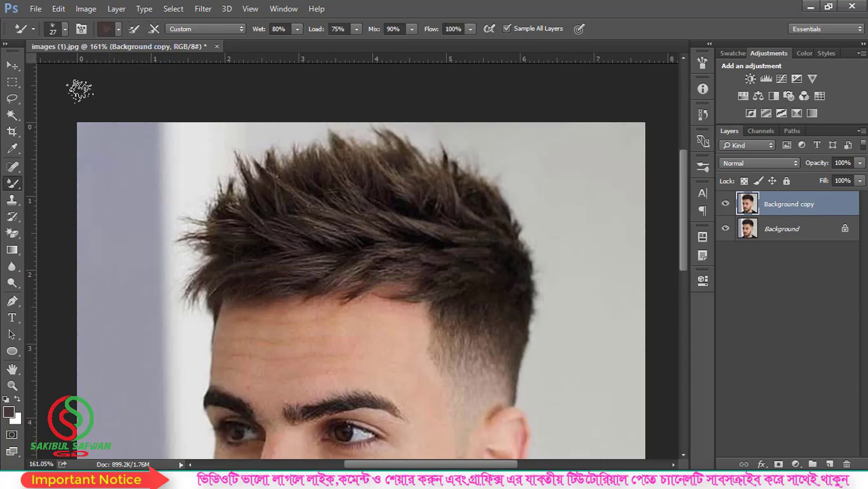
right_click(12, 183)
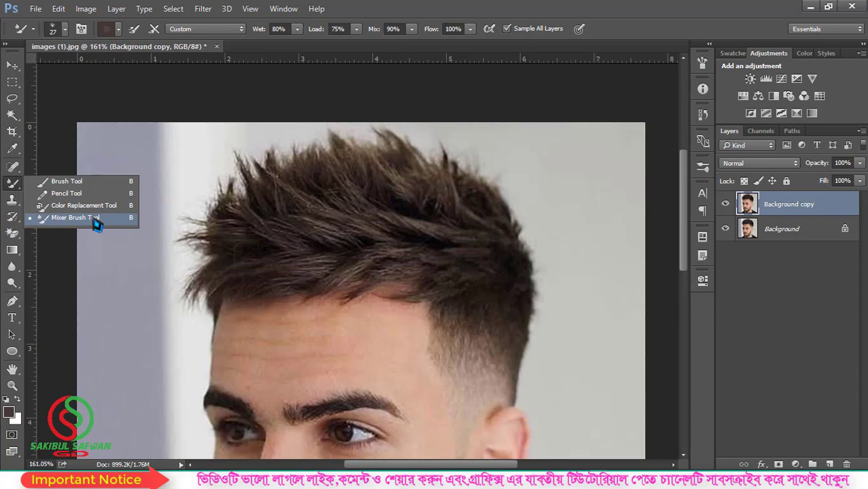
- Clean the loaded paint from the brush and set the foreground colour to red ff2d00
left_click(96, 218)
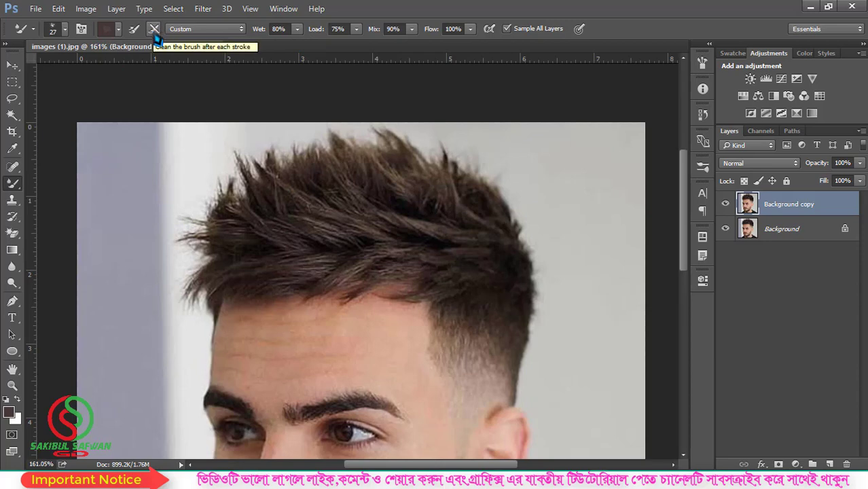
left_click(156, 33)
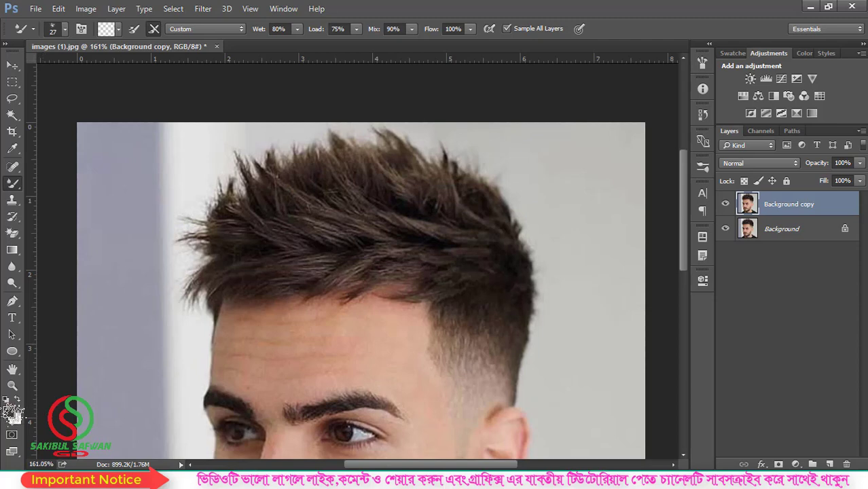
left_click(12, 413)
left_click_drag(521, 235, 602, 160)
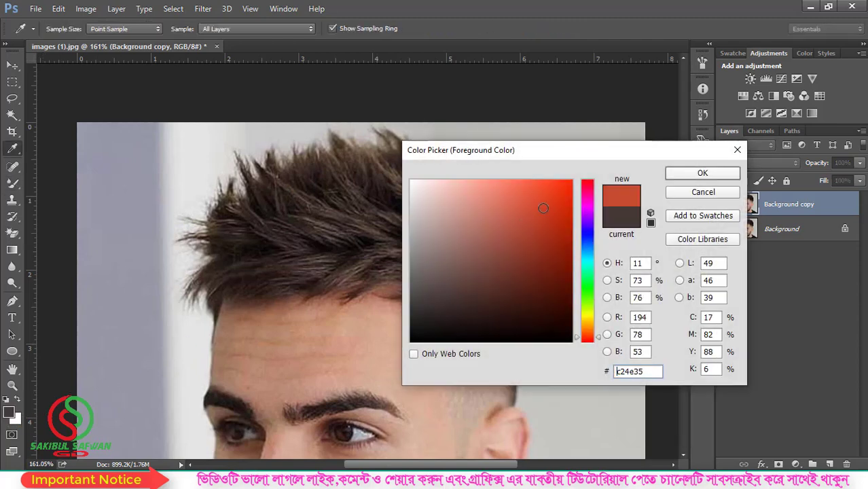
left_click(702, 174)
- Smear two trial strokes across the hair, then undo both
key("b")
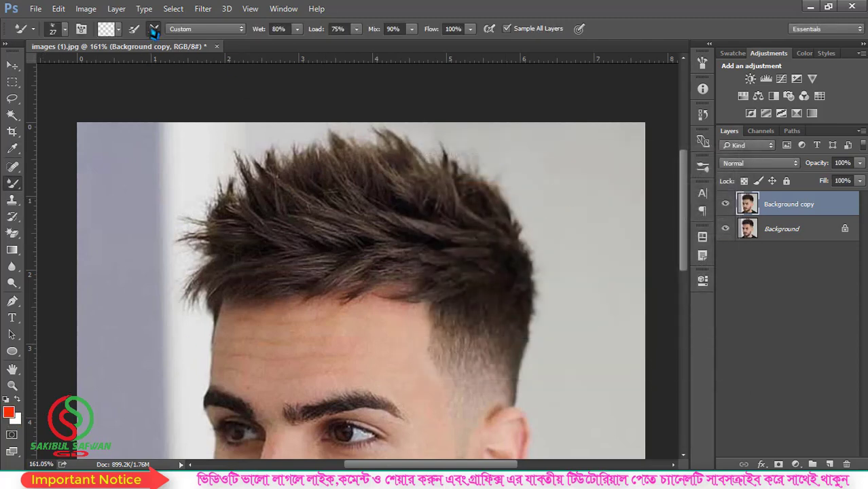
left_click_drag(510, 201, 388, 260)
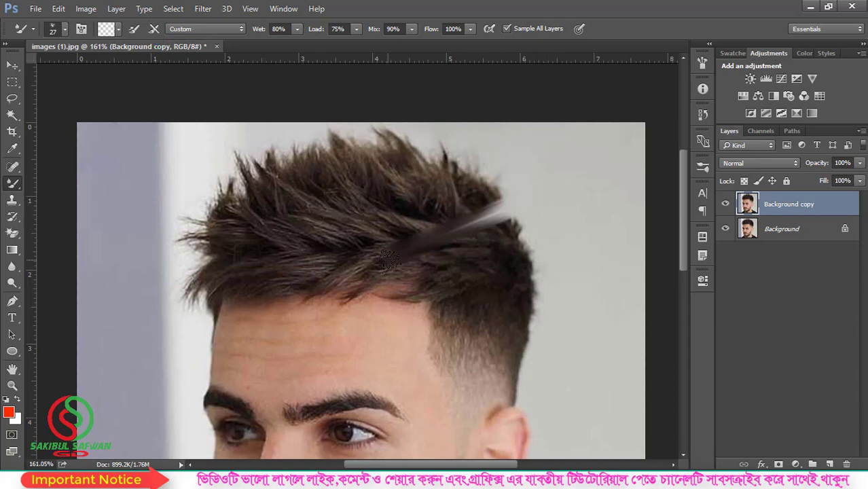
left_click_drag(333, 219, 391, 243)
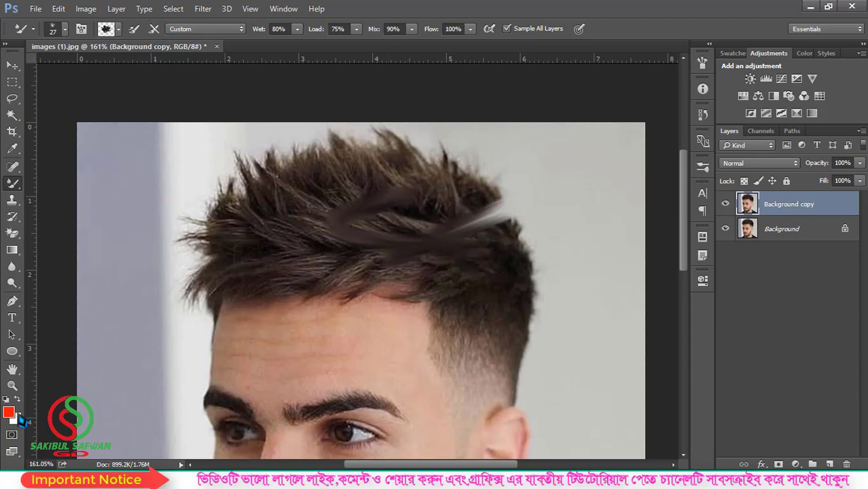
key("ctrl+alt+z")
key("ctrl+alt+z")
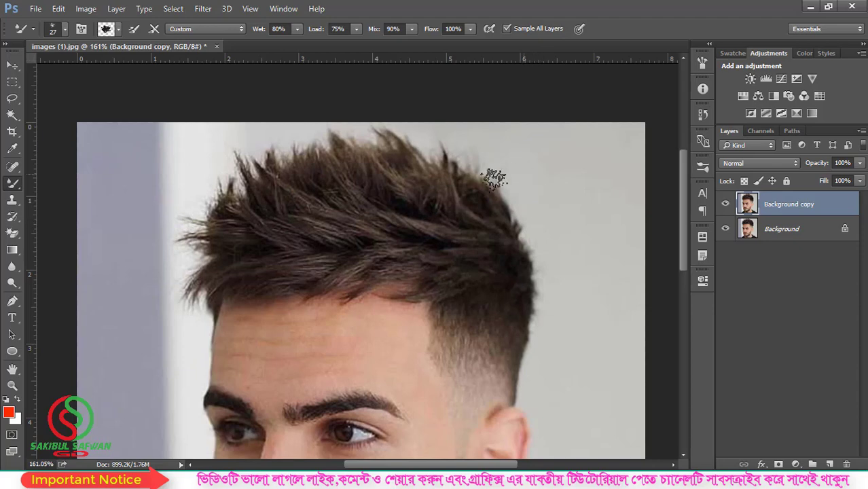
key("ctrl+alt+z")
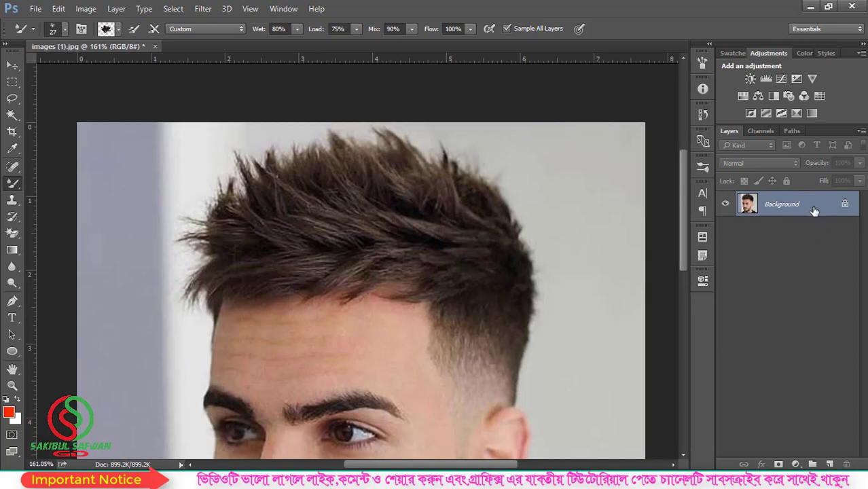
- Duplicate Background, enable 'Clean brush after each stroke', and add an empty Layer 1
left_click_drag(812, 212, 830, 464)
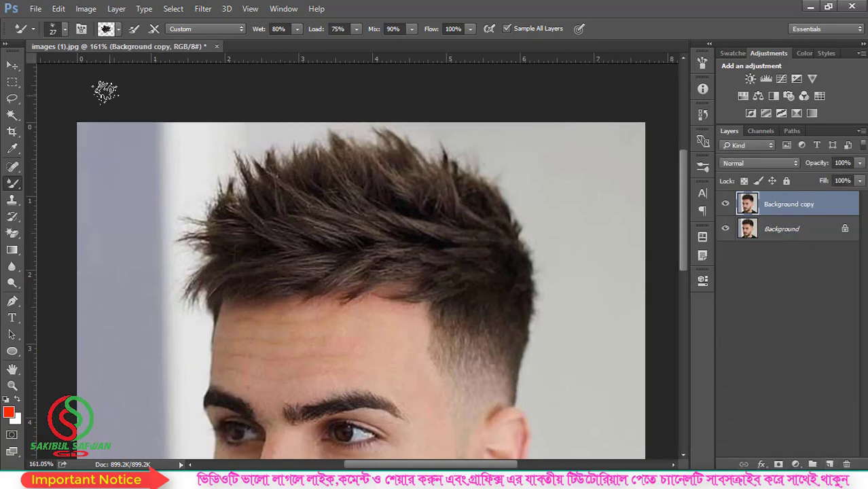
left_click(155, 30)
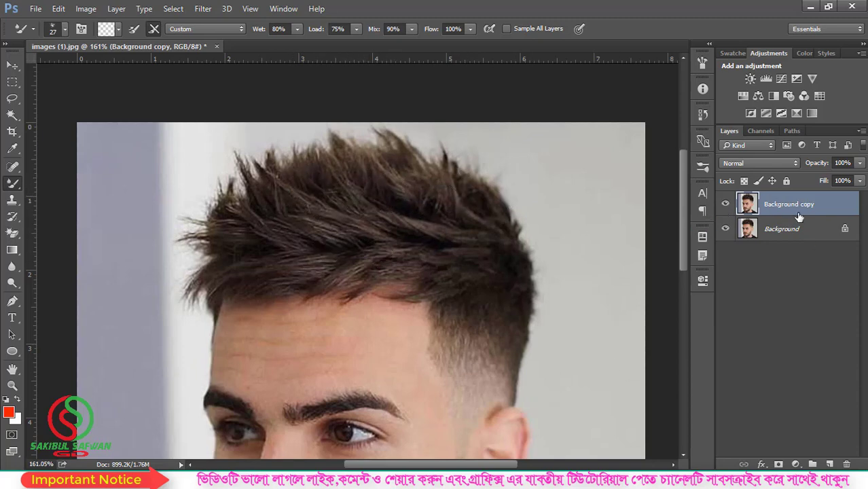
left_click(830, 464)
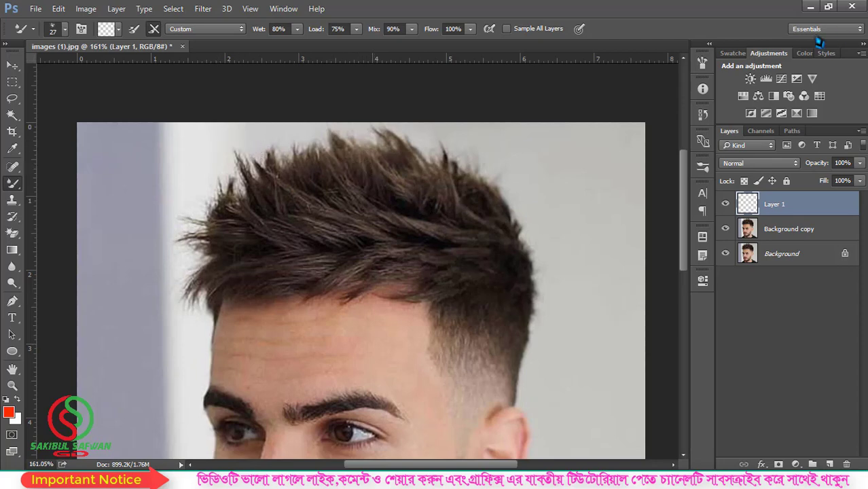
- Make Layer 1 active and turn on Sample All Layers for the Mixer Brush
left_click(788, 231)
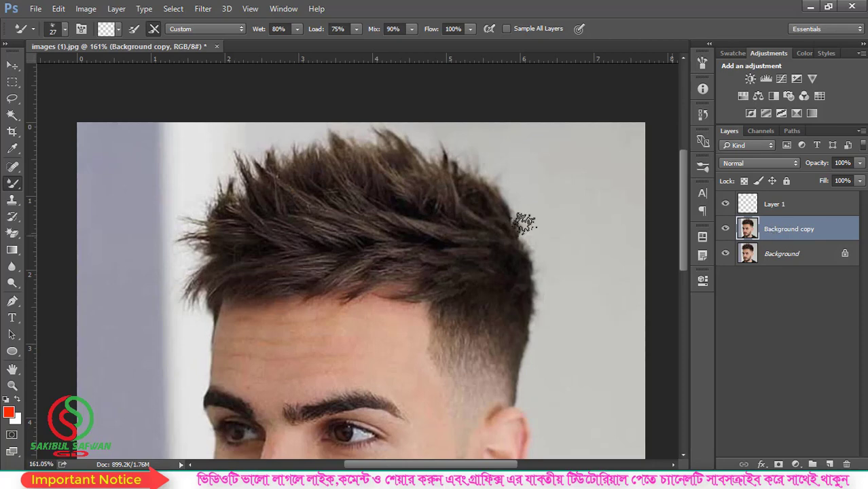
left_click(777, 208)
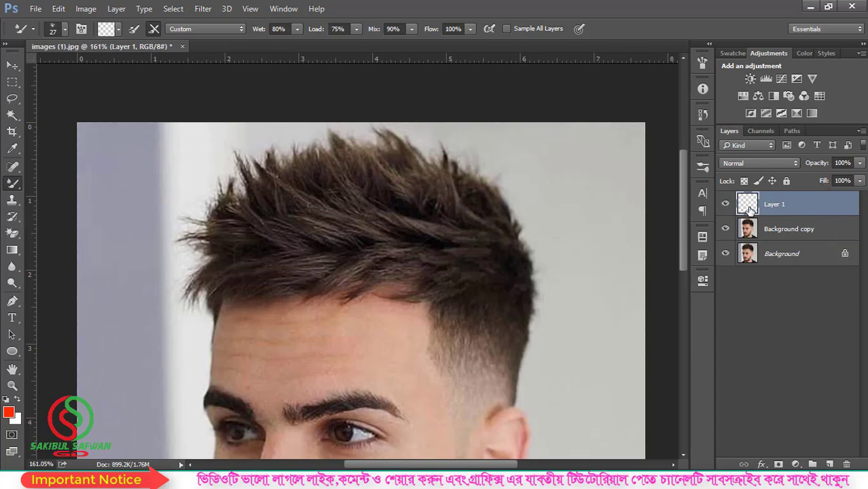
left_click(788, 231)
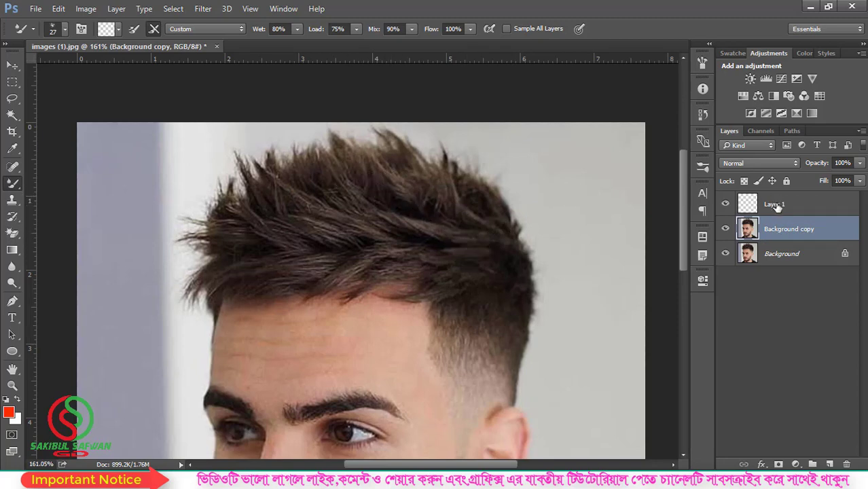
key("s")
left_click(796, 205)
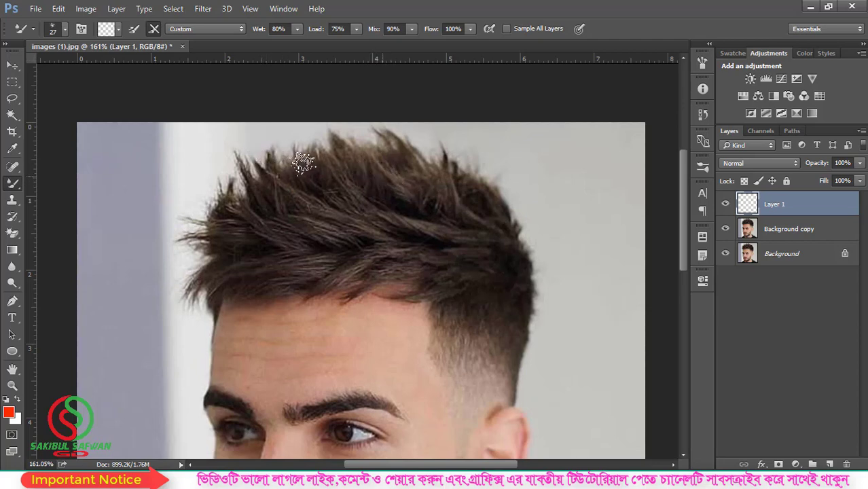
left_click(489, 28)
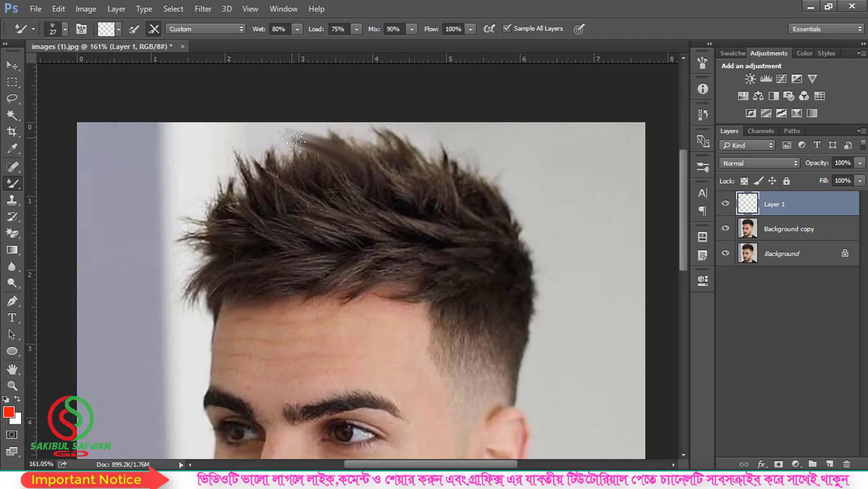
- Paint a trial smear above the hair, then undo it
mouse_move(292, 138)
left_mouse_down()
mouse_move(333, 151)
mouse_move(320, 170)
mouse_move(338, 161)
left_mouse_up()
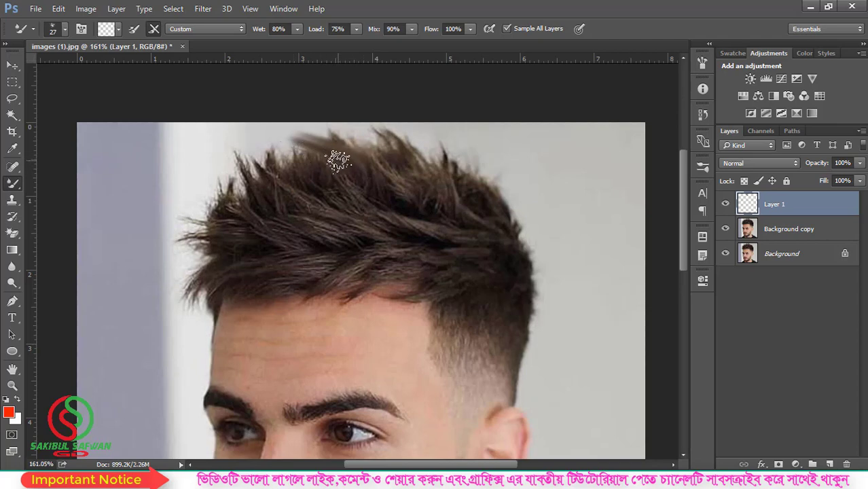
key("ctrl+z")
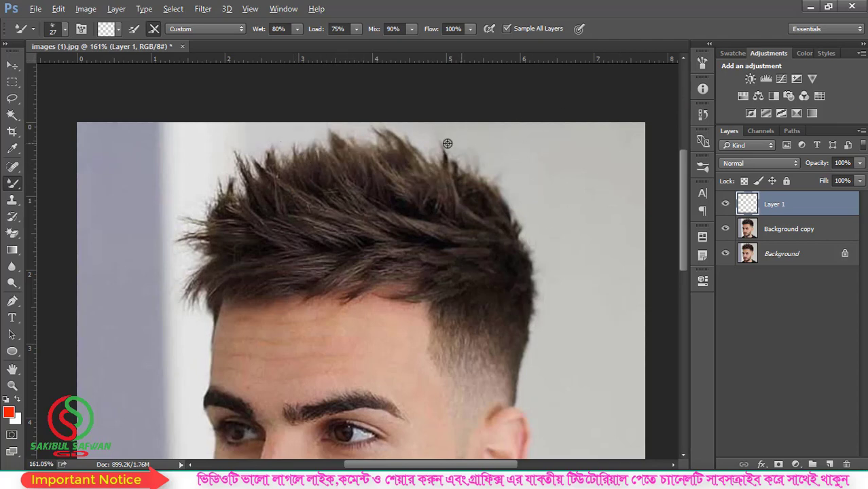
scroll(281, 139, "up", 1)
scroll(184, 204, "up", 1)
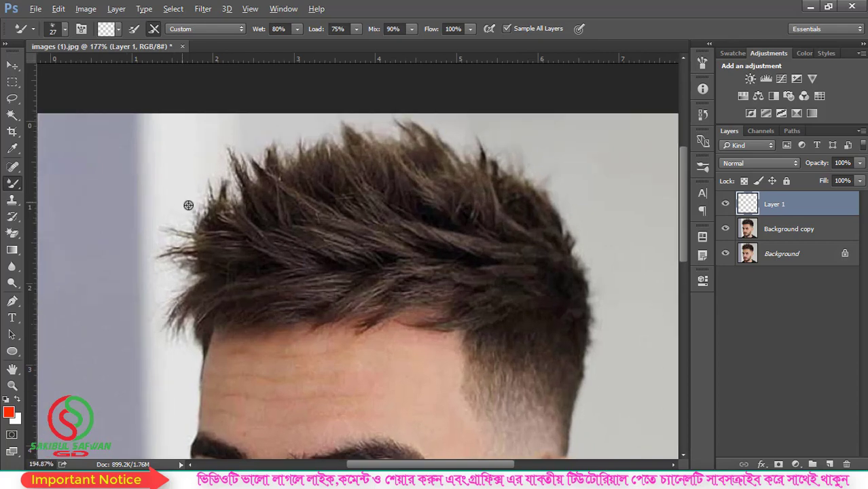
left_click(64, 30)
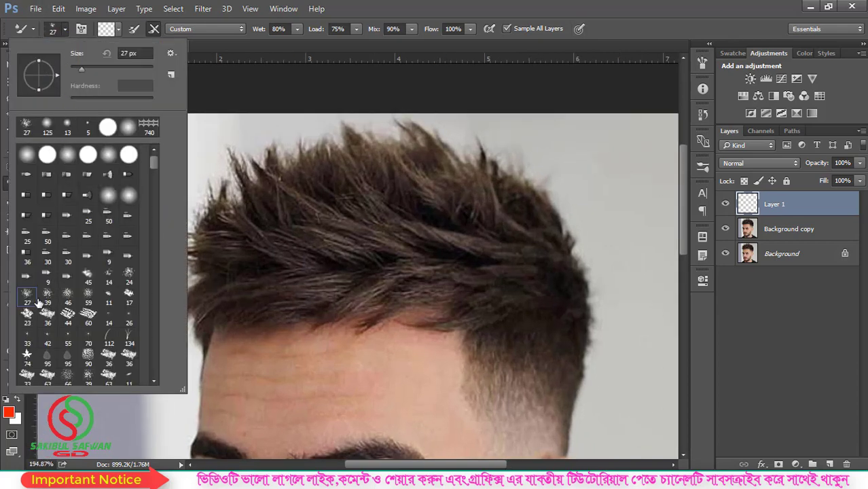
- Select the 27 px splatter preset from the brush preset list
scroll(127, 293, "down", 1)
scroll(124, 297, "down", 2)
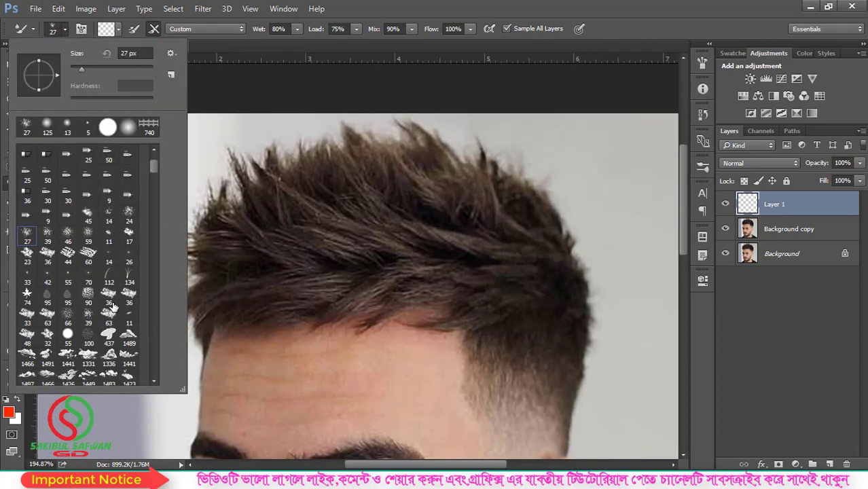
scroll(121, 299, "down", 1)
scroll(119, 303, "down", 1)
scroll(122, 297, "down", 1)
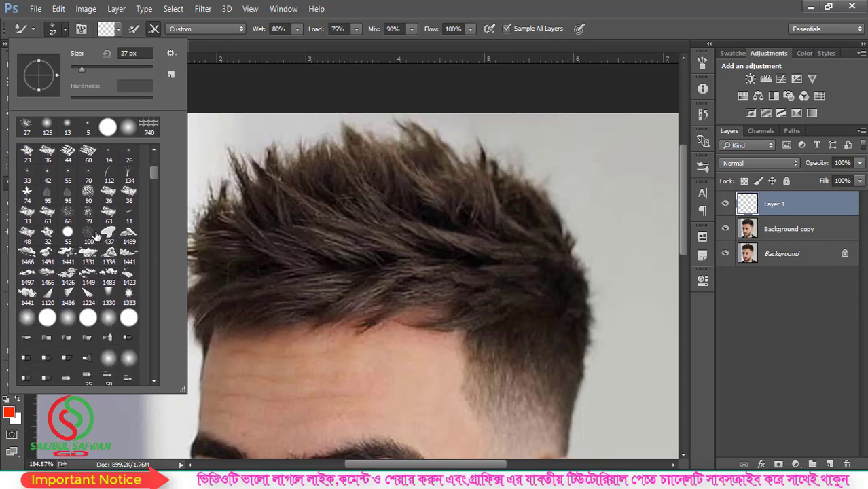
scroll(107, 207, "up", 2)
scroll(109, 214, "up", 1)
scroll(110, 218, "up", 1)
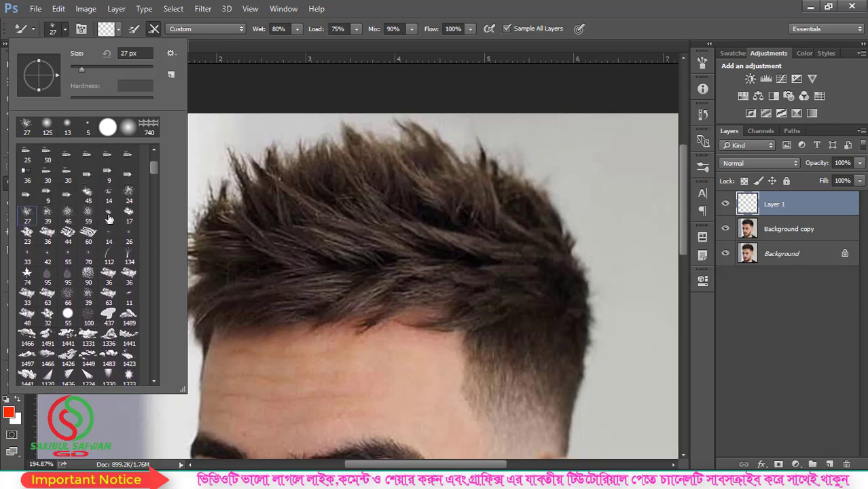
scroll(112, 222, "down", 1)
scroll(112, 222, "down", 1)
scroll(112, 224, "down", 1)
scroll(112, 227, "down", 1)
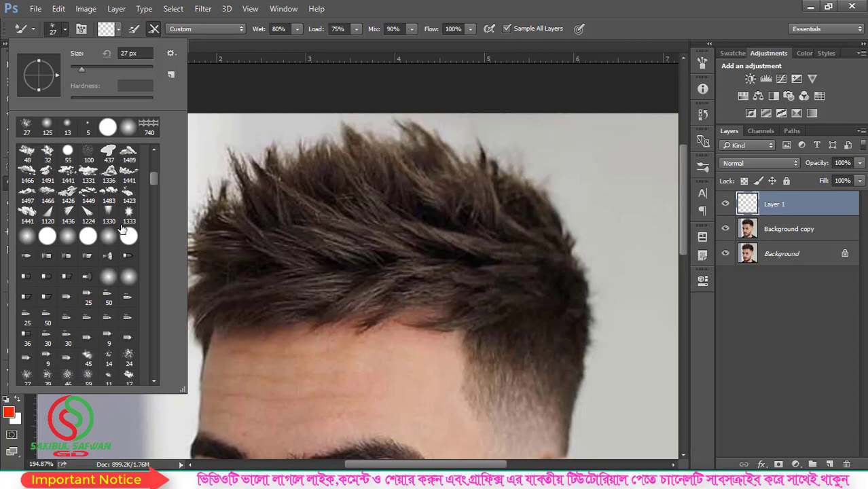
scroll(112, 230, "down", 2)
scroll(112, 231, "down", 1)
scroll(114, 231, "down", 1)
scroll(119, 230, "down", 2)
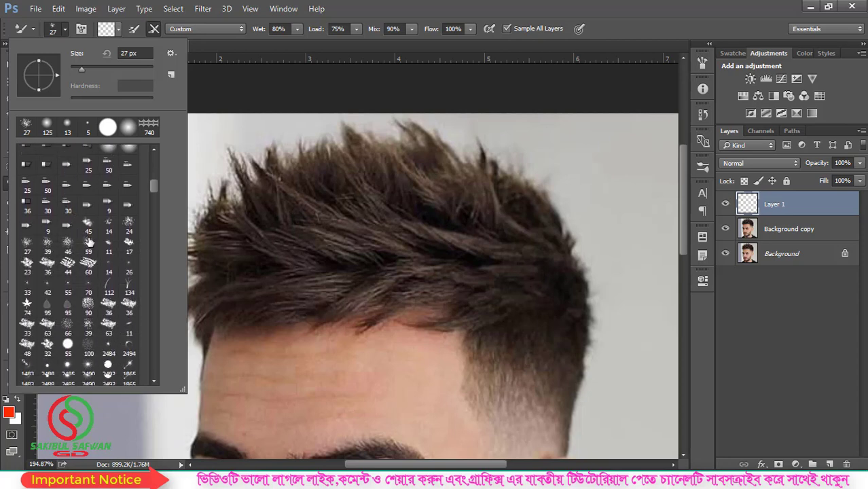
scroll(129, 230, "down", 1)
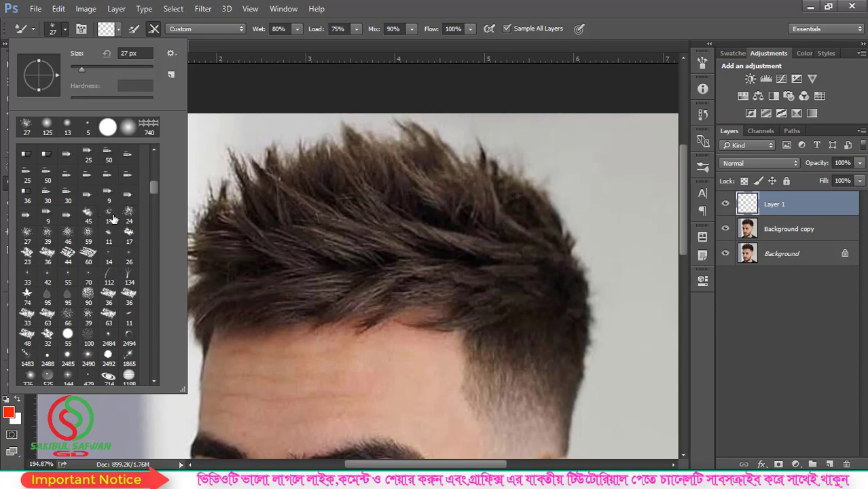
scroll(112, 224, "down", 1)
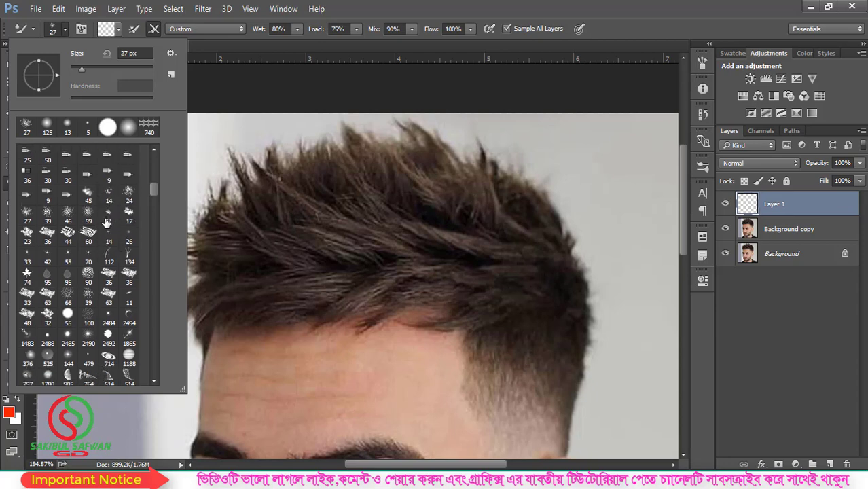
left_click(23, 217)
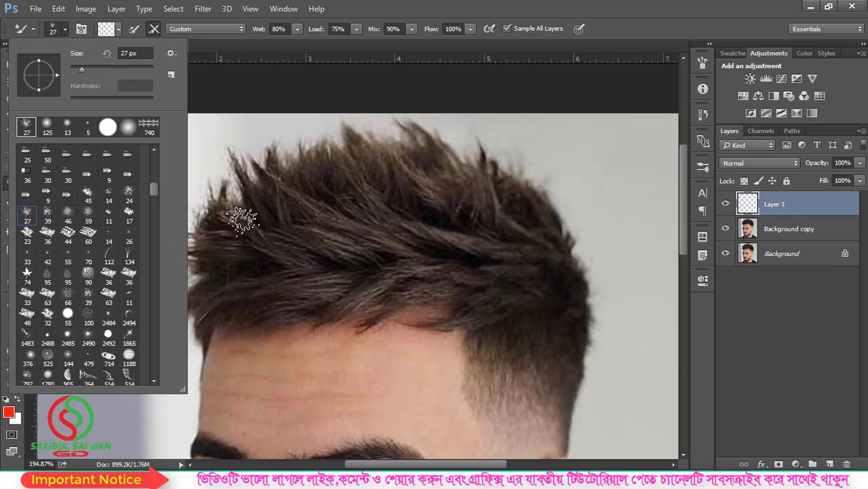
left_click(315, 117)
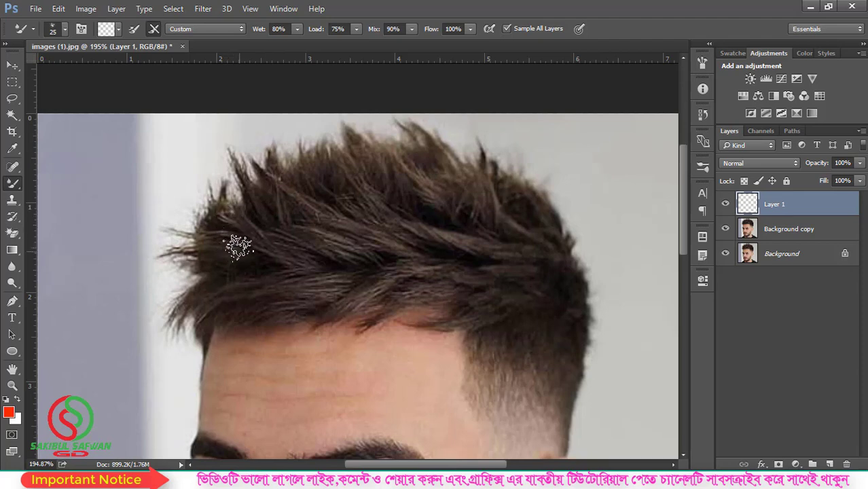
- Shrink the brush to 20 px and paint strands along the left and upper-left hair edges
key("bracketleft")
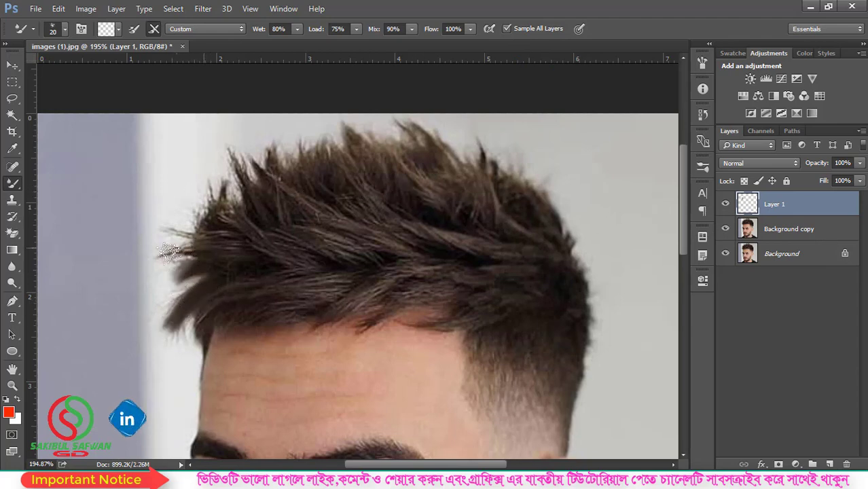
left_click_drag(195, 239, 147, 267)
mouse_move(213, 229)
left_mouse_down()
mouse_move(157, 250)
mouse_move(173, 227)
left_mouse_up()
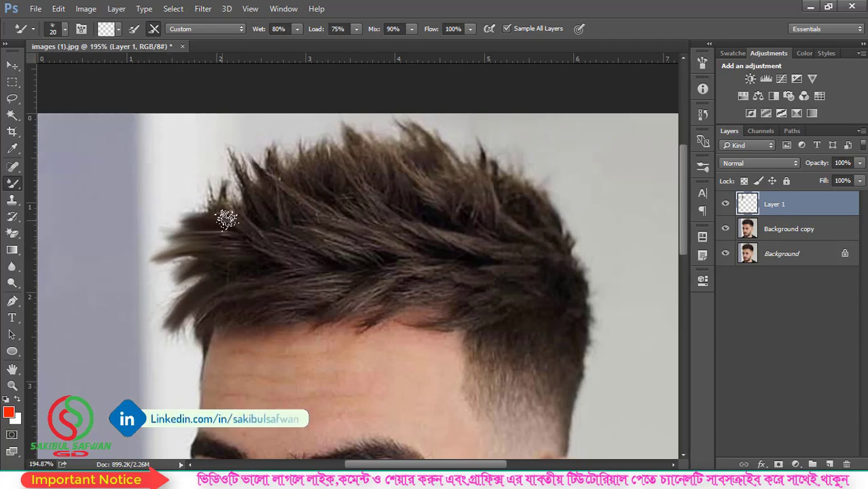
mouse_move(231, 208)
left_mouse_down()
mouse_move(183, 203)
mouse_move(189, 183)
left_mouse_up()
left_click_drag(253, 197, 210, 171)
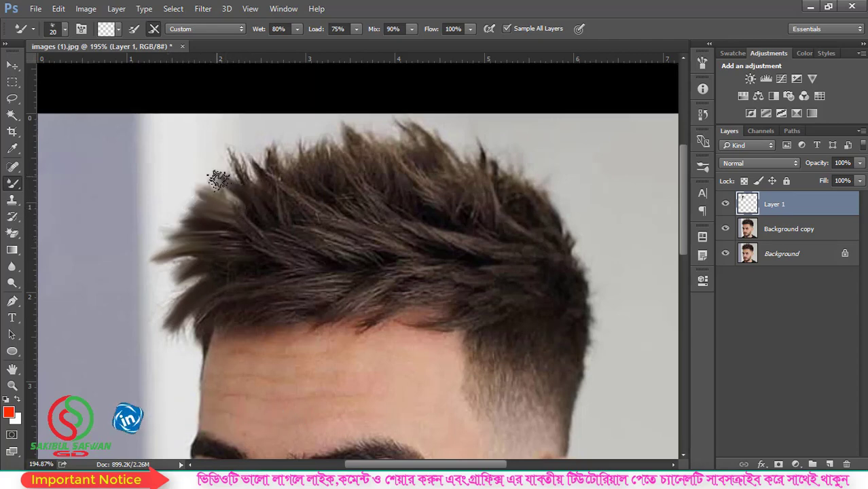
left_click_drag(266, 170, 227, 155)
left_click_drag(295, 168, 278, 146)
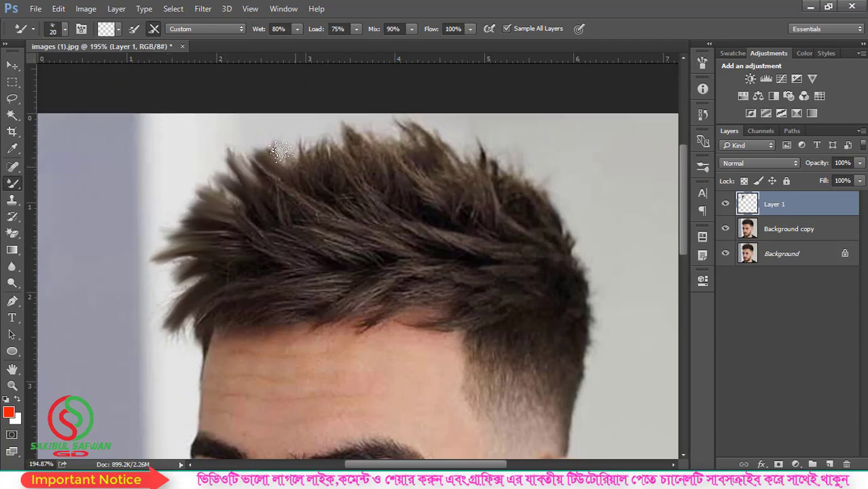
left_click_drag(316, 171, 303, 143)
left_click_drag(341, 168, 313, 134)
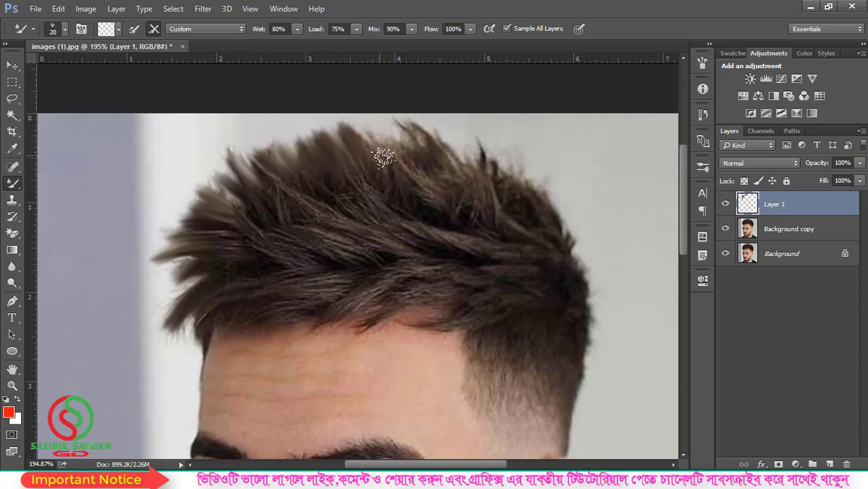
- Paint soft strands across the top and down the right side of the hair
left_click_drag(382, 156, 370, 130)
left_click_drag(407, 157, 394, 130)
left_click_drag(440, 161, 420, 130)
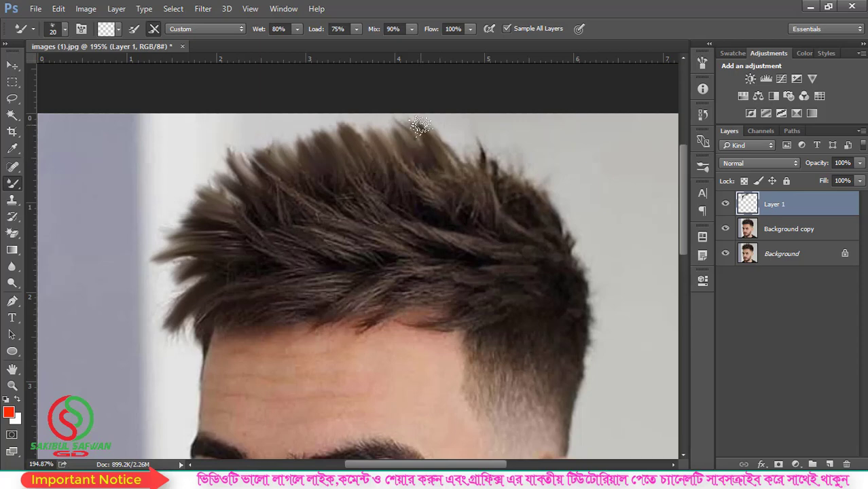
left_click_drag(466, 171, 454, 145)
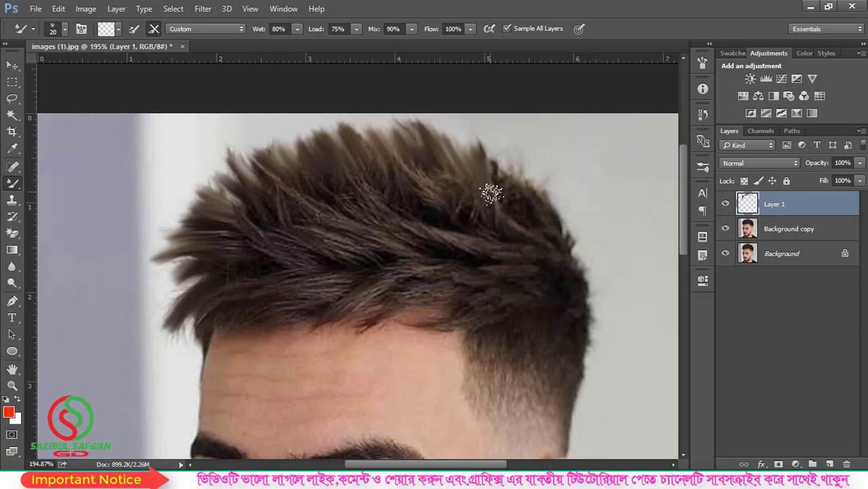
left_click_drag(491, 194, 489, 159)
mouse_move(507, 190)
left_mouse_down()
mouse_move(506, 160)
mouse_move(519, 178)
left_mouse_up()
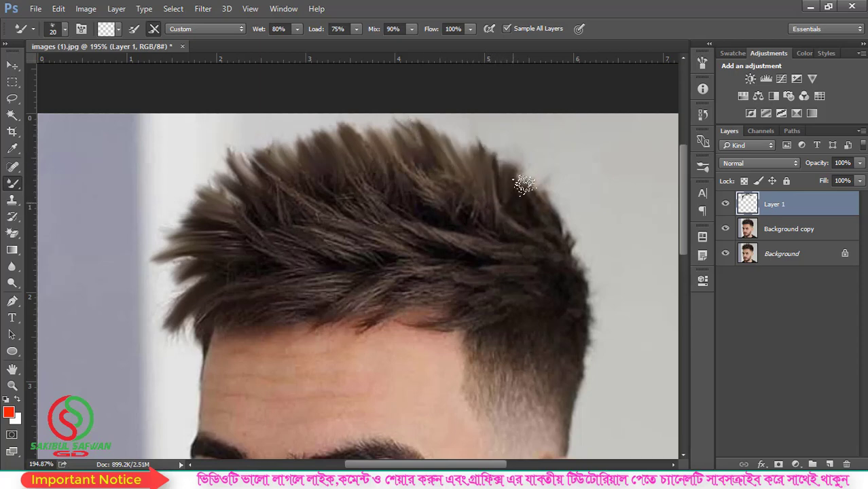
mouse_move(544, 210)
left_mouse_down()
mouse_move(542, 182)
mouse_move(556, 187)
left_mouse_up()
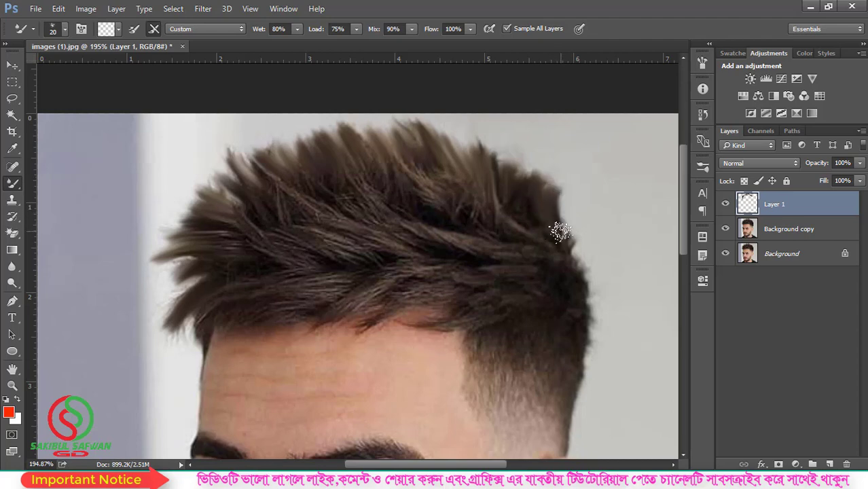
left_click_drag(568, 238, 577, 208)
left_click_drag(579, 270, 586, 225)
left_click_drag(583, 299, 596, 272)
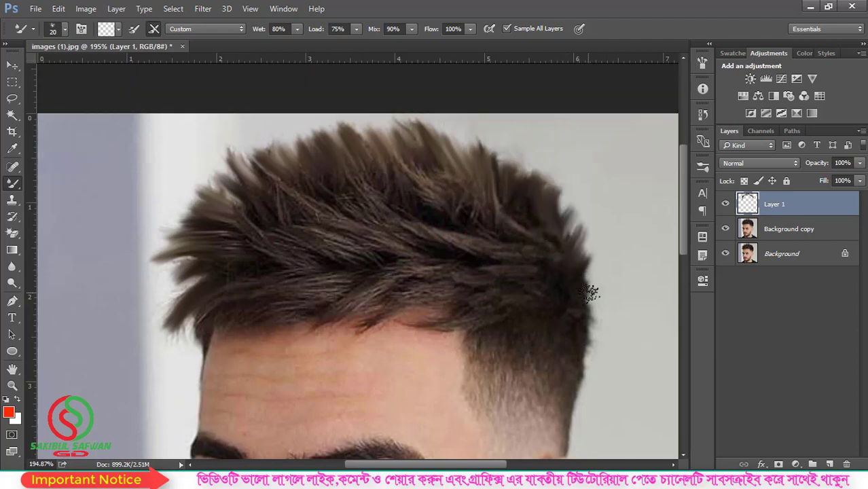
left_click_drag(587, 316, 606, 288)
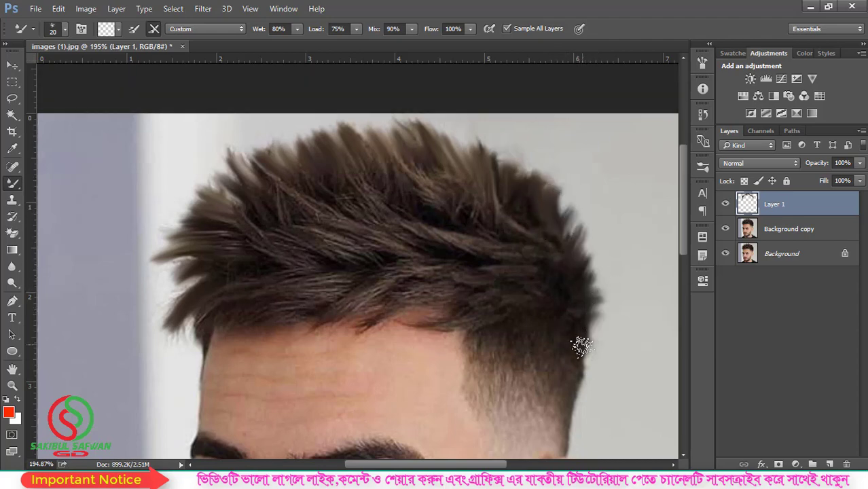
left_click_drag(578, 345, 595, 326)
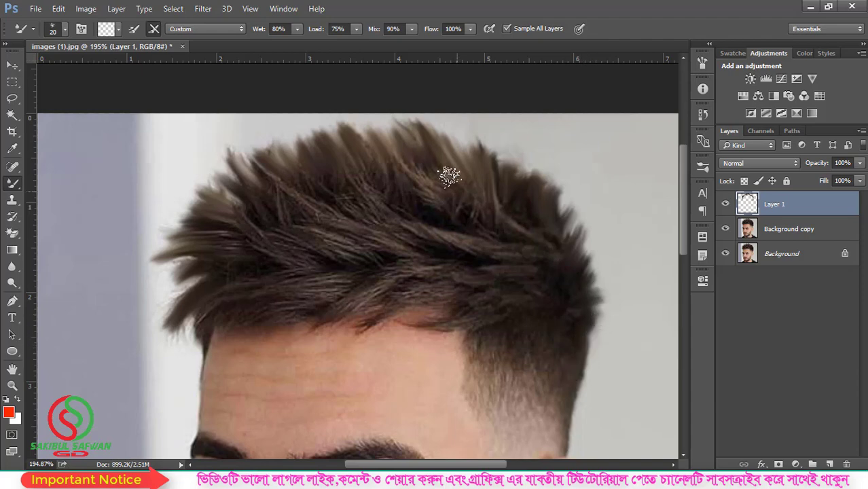
- Rework the top and upper-left hair strands with extra spiky smudges
mouse_move(387, 166)
left_mouse_down()
mouse_move(385, 128)
mouse_move(341, 136)
left_mouse_up()
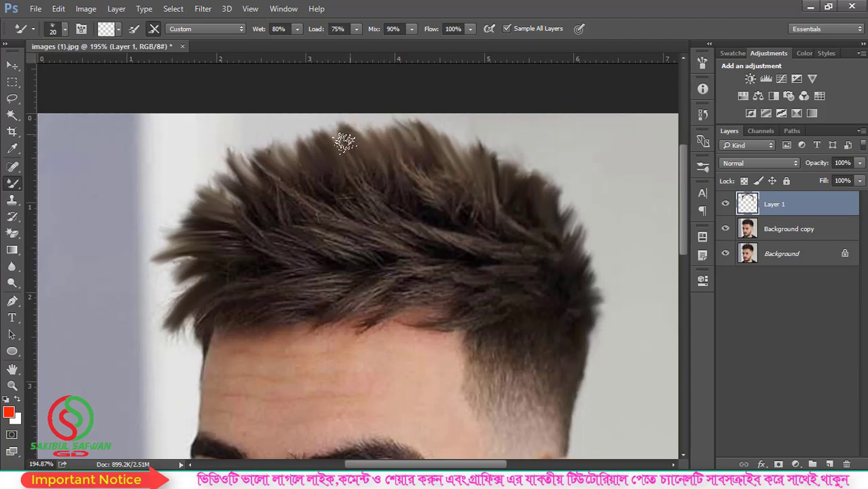
mouse_move(316, 170)
left_mouse_down()
mouse_move(290, 157)
mouse_move(234, 155)
left_mouse_up()
left_click_drag(251, 201, 207, 178)
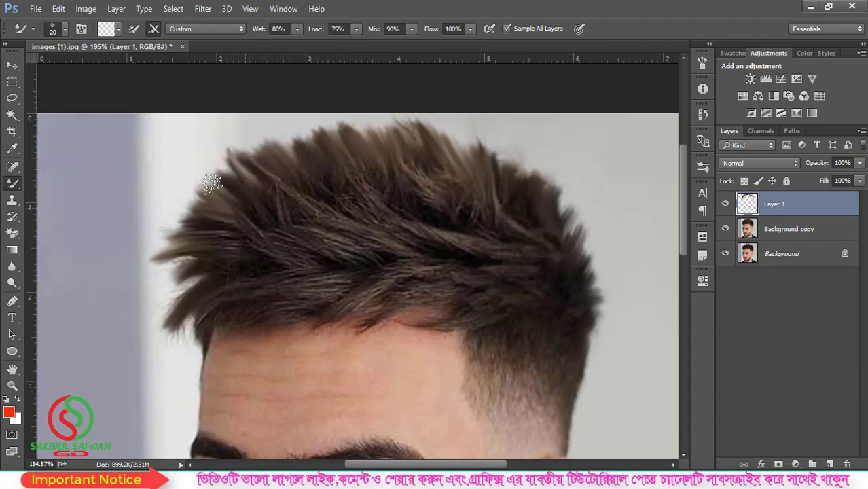
mouse_move(228, 229)
left_mouse_down()
mouse_move(190, 216)
mouse_move(211, 328)
left_mouse_up()
- Zoom in, brush down over the protruding left-edge strands, then zoom back to 100%
scroll(212, 328, "down", 1)
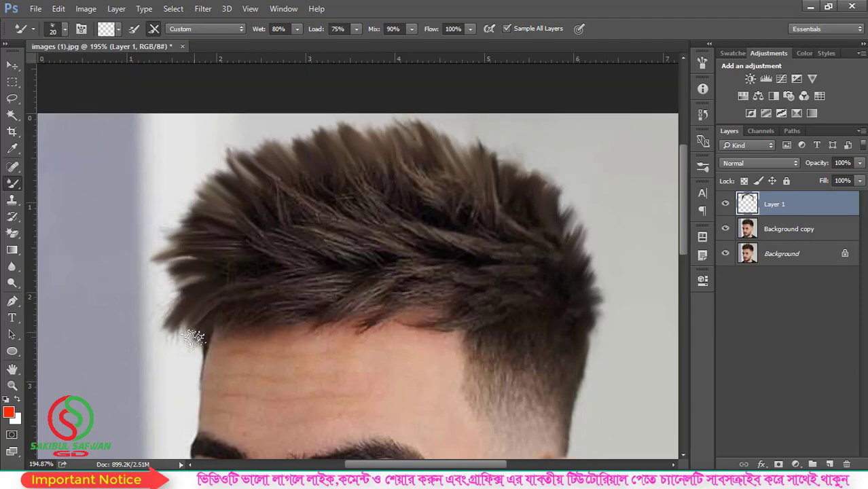
scroll(499, 157, "down", 2)
scroll(499, 157, "down", 1)
scroll(499, 156, "down", 1)
key("alt")
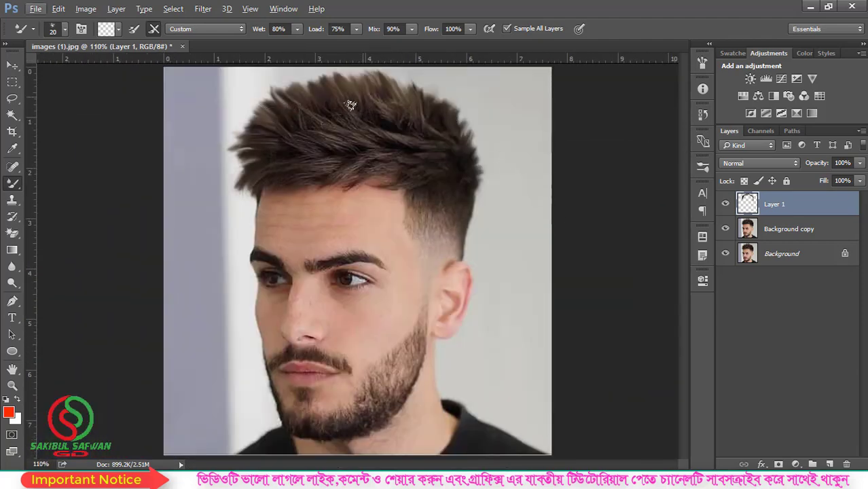
key("alt")
scroll(205, 175, "up", 4)
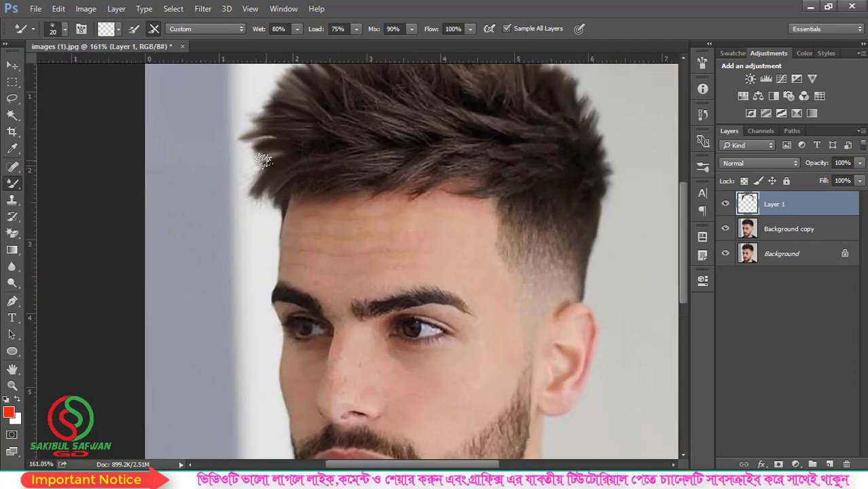
scroll(261, 156, "up", 2)
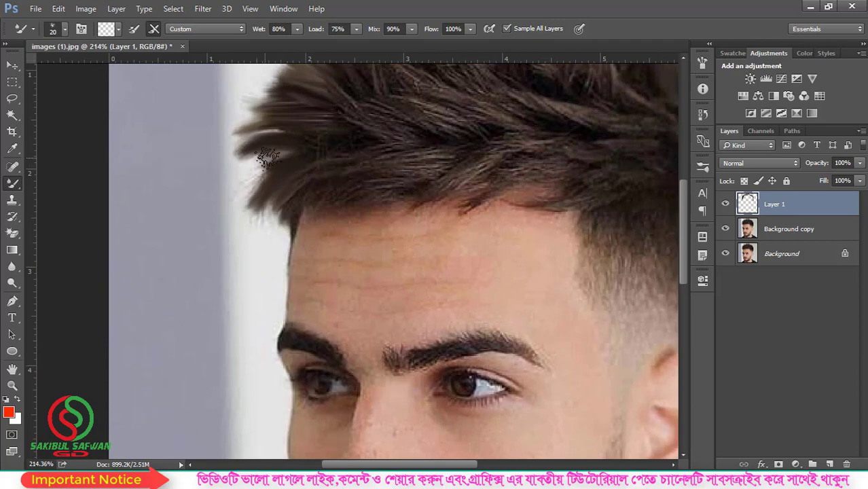
mouse_move(246, 150)
left_mouse_down()
mouse_move(277, 171)
mouse_move(245, 187)
left_mouse_up()
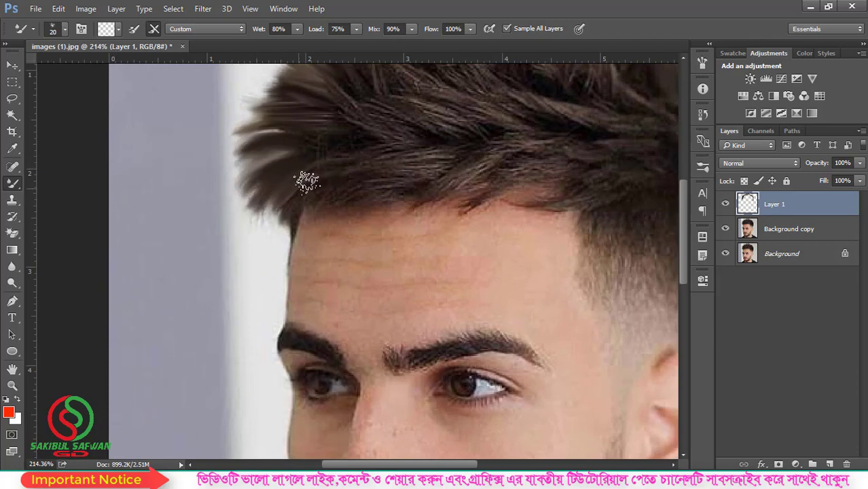
scroll(306, 190, "down", 2)
scroll(310, 193, "down", 1)
scroll(309, 193, "down", 1)
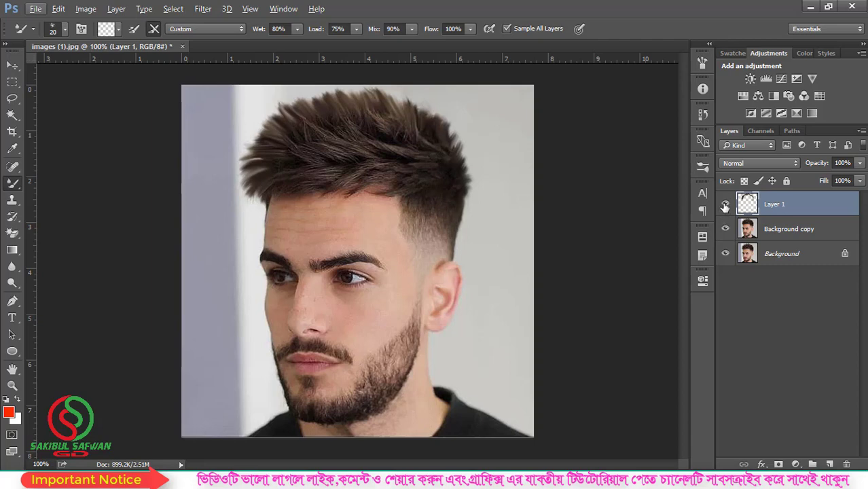
- Toggle Layer 1 off and on twice to compare the painted hair with the original
left_click(725, 206)
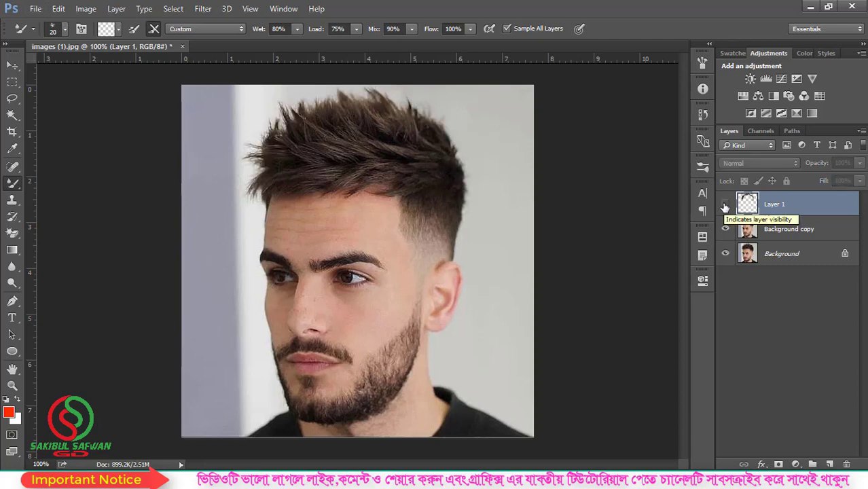
left_click(725, 205)
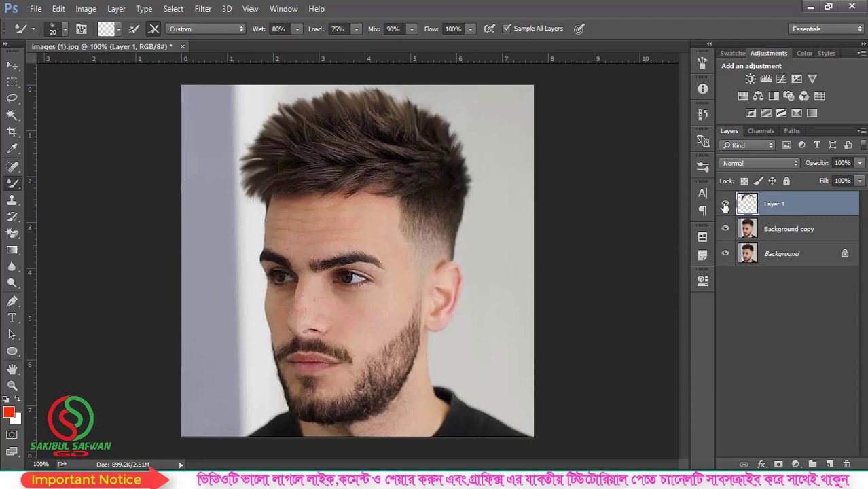
left_click(725, 205)
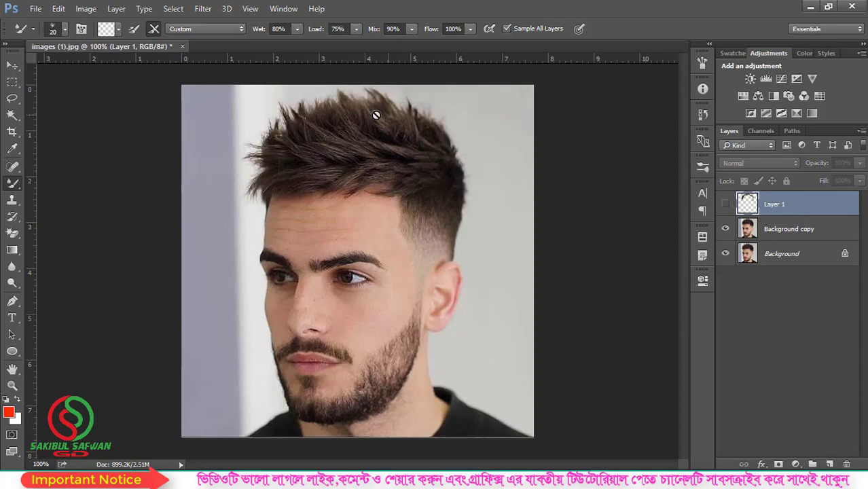
left_click(725, 206)
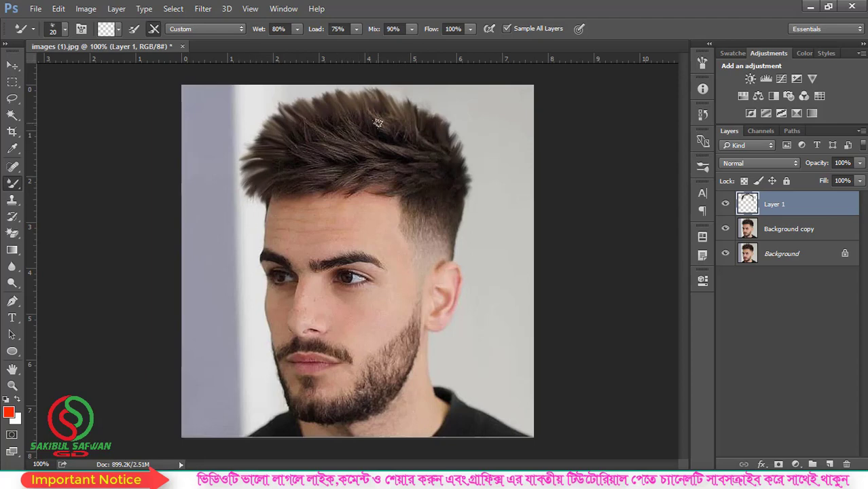
- Hide the photo layers to view the strokes alone, then re-show Background copy
scroll(392, 98, "up", 3)
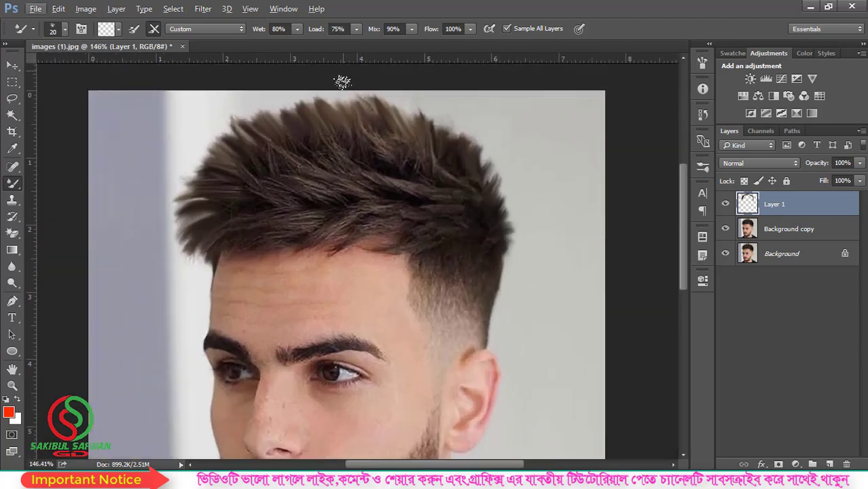
scroll(335, 105, "down", 3)
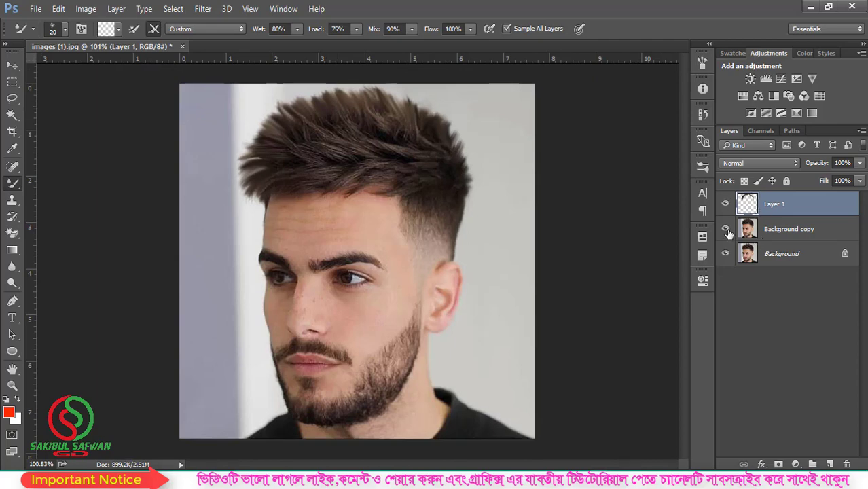
left_click(725, 254)
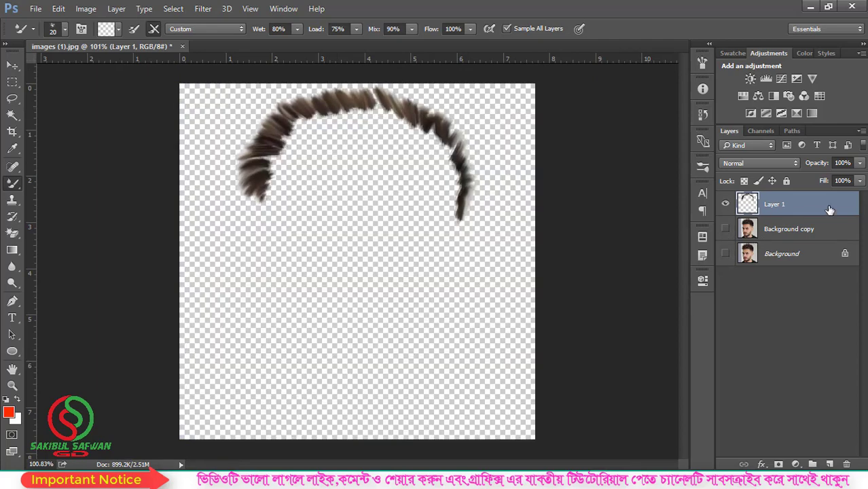
left_click(726, 204)
scroll(406, 111, "down", 1)
scroll(406, 111, "up", 1)
left_click(725, 229)
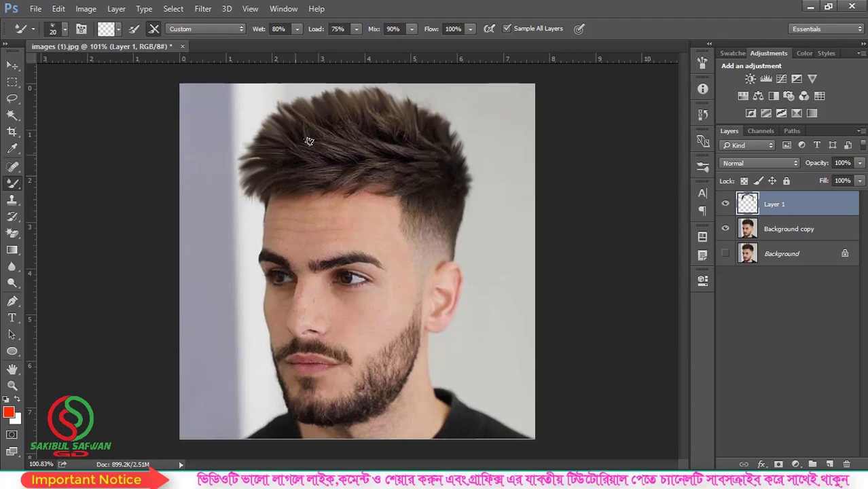
scroll(275, 166, "up", 1)
scroll(275, 166, "up", 1)
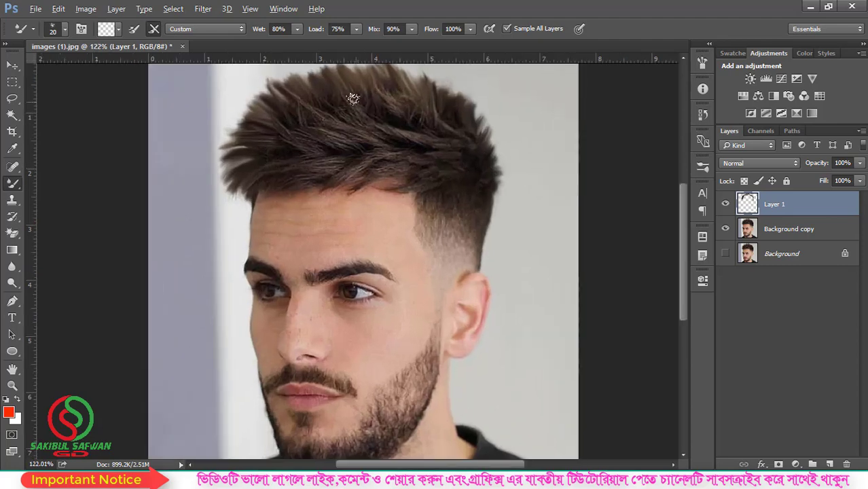
scroll(370, 91, "up", 1)
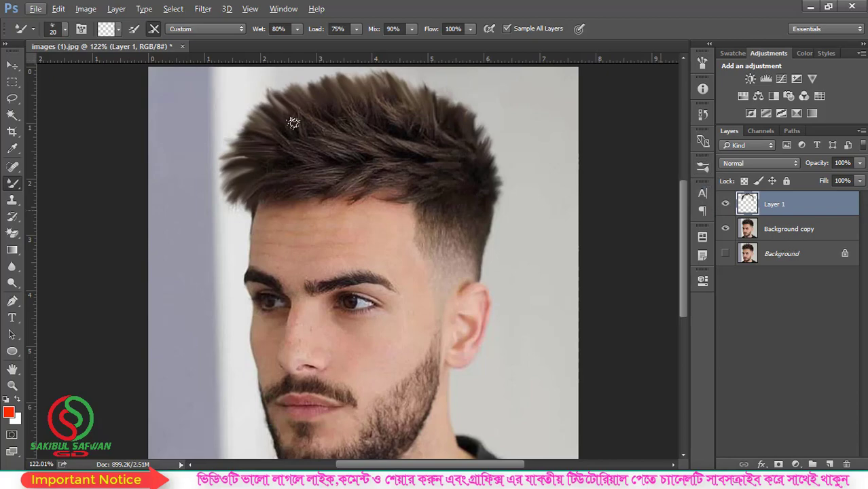
- Open images (2).jpg and duplicate its Background layer into Background copy
left_click(43, 8)
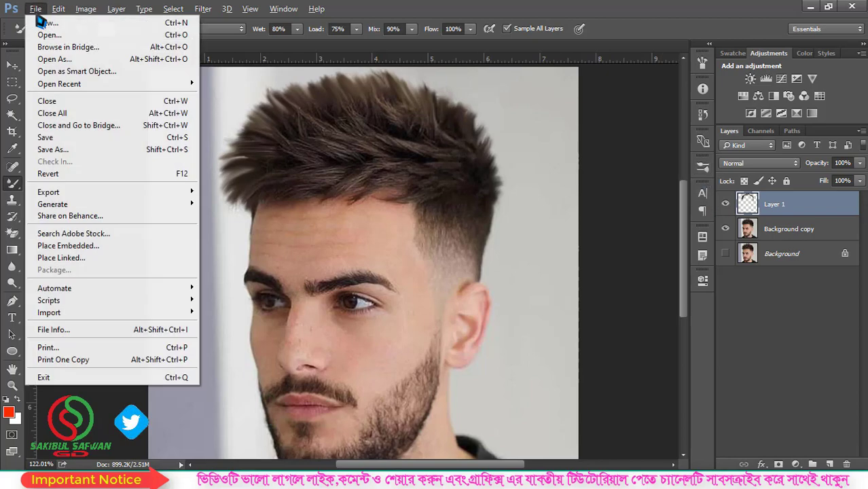
left_click(54, 33)
scroll(252, 264, "down", 1)
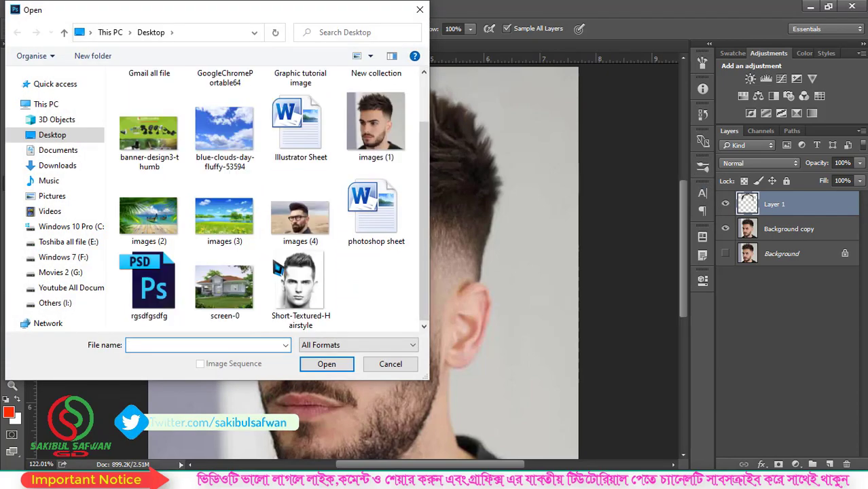
left_click(228, 285)
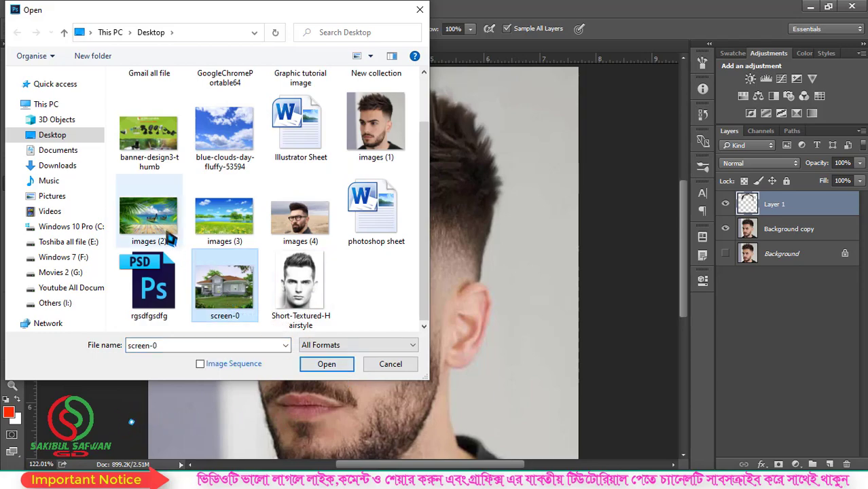
left_click(166, 228)
left_click(329, 365)
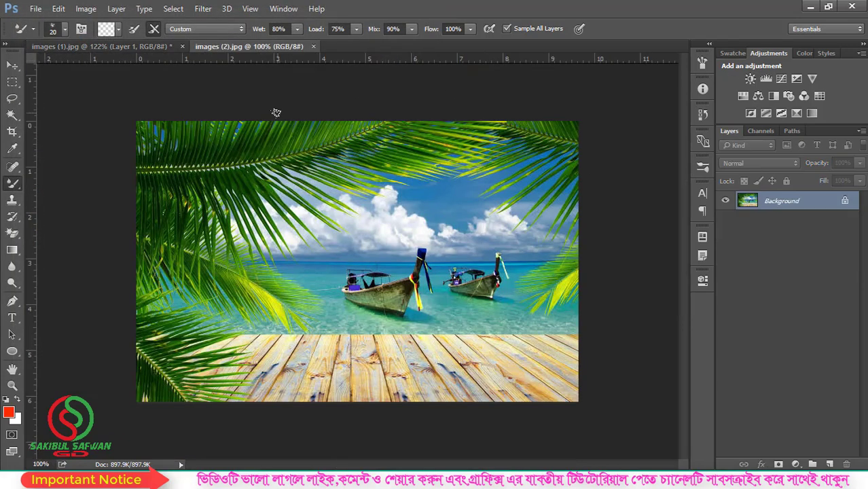
left_click_drag(814, 198, 829, 464)
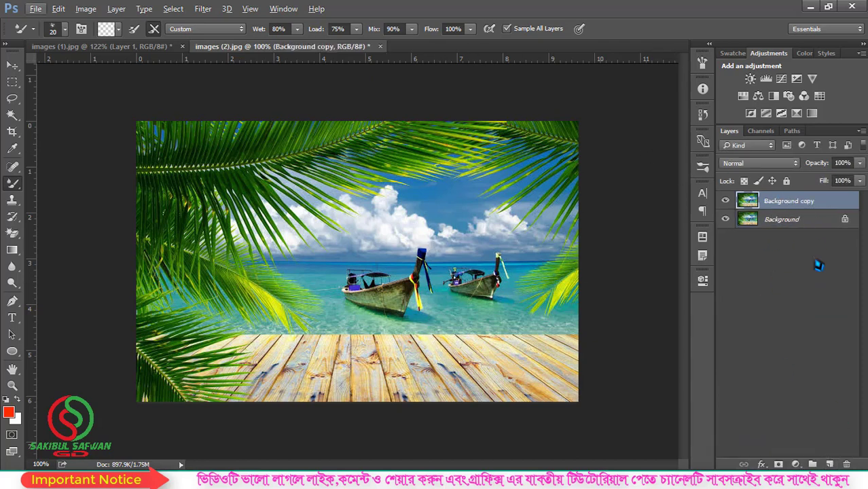
- Add an empty Layer 1 above Background copy
left_click(830, 464)
scroll(342, 401, "up", 4)
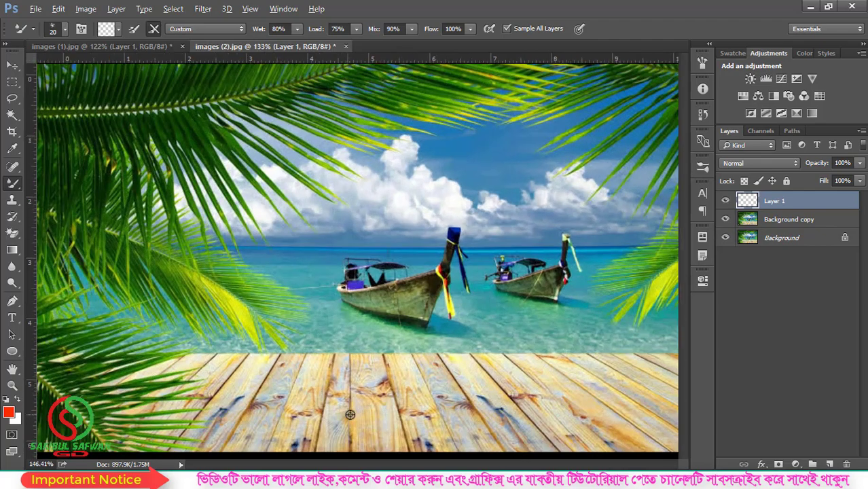
scroll(391, 359, "down", 4)
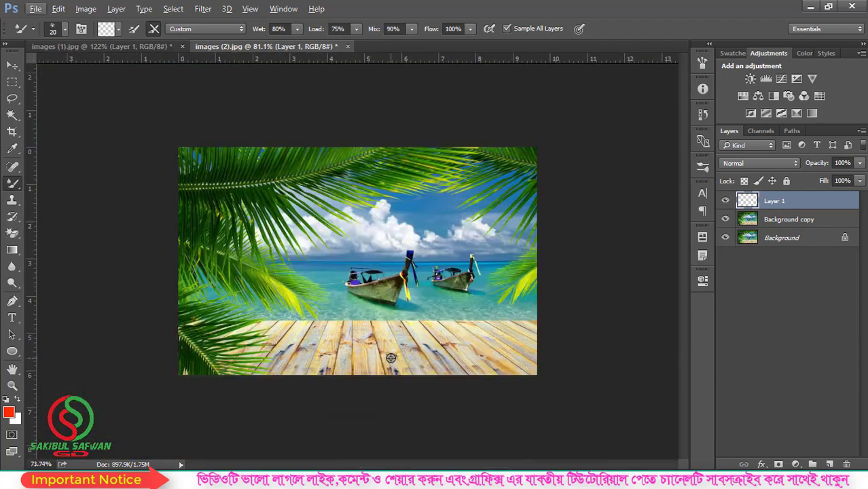
scroll(388, 319, "down", 1)
scroll(381, 272, "up", 1)
scroll(382, 264, "up", 1)
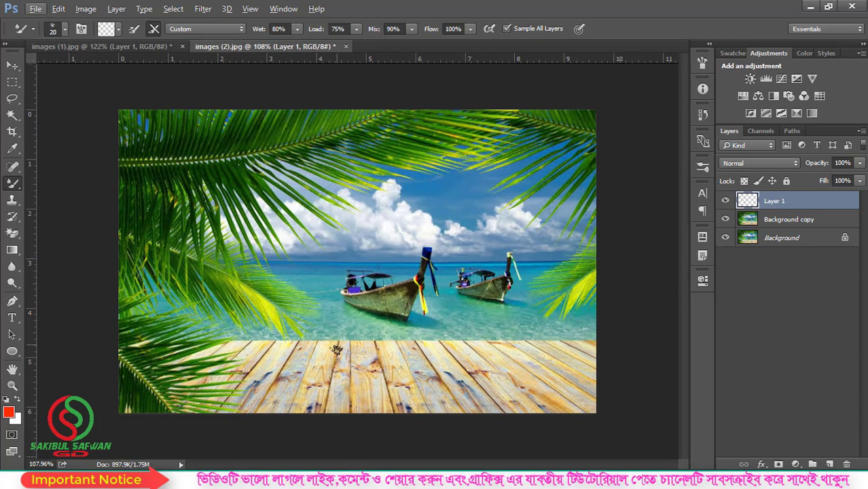
- Zoom in on the wooden deck planks with Alt+scroll
scroll(373, 448, "up", 3)
scroll(355, 381, "up", 3)
scroll(367, 394, "up", 3)
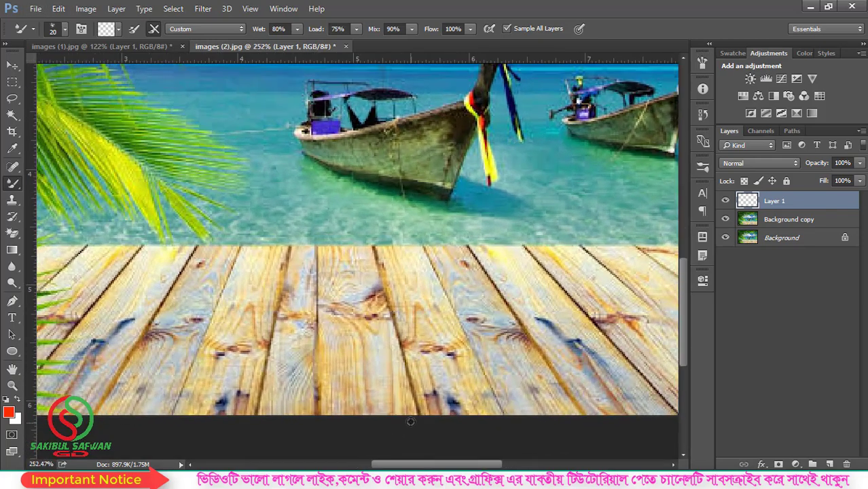
scroll(378, 354, "up", 3)
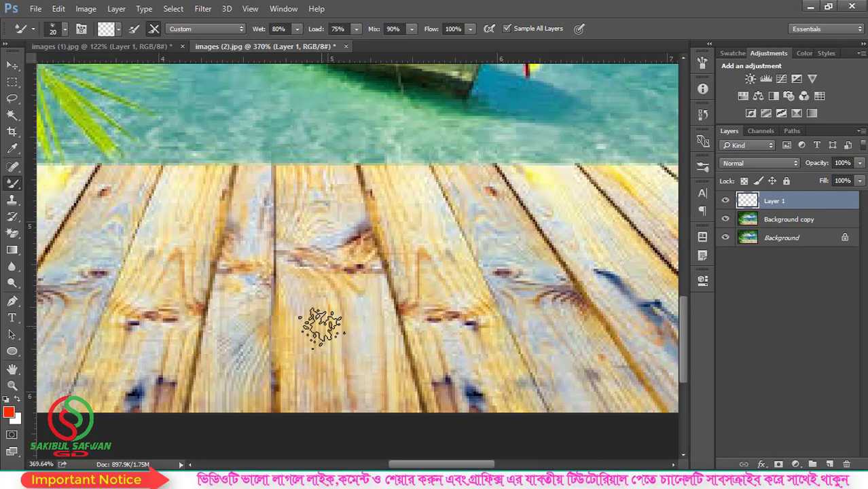
scroll(384, 419, "up", 1)
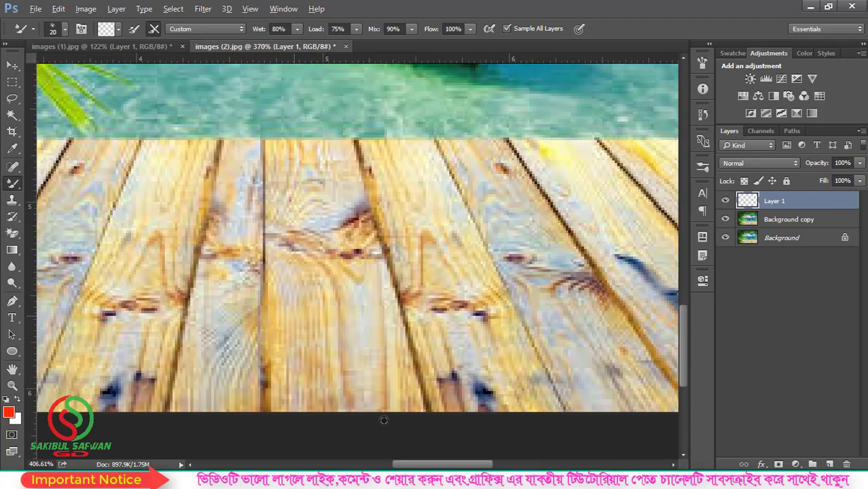
scroll(384, 420, "up", 1)
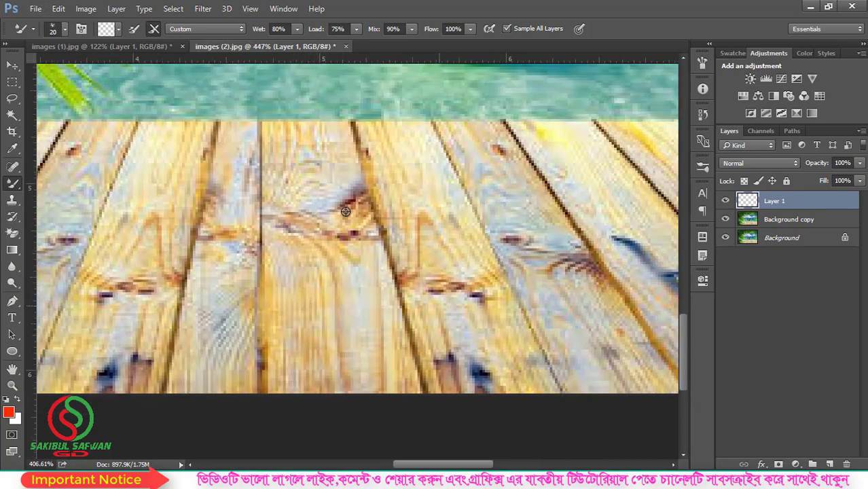
scroll(346, 211, "down", 2)
scroll(342, 228, "down", 1)
scroll(360, 272, "up", 2)
scroll(292, 169, "up", 1)
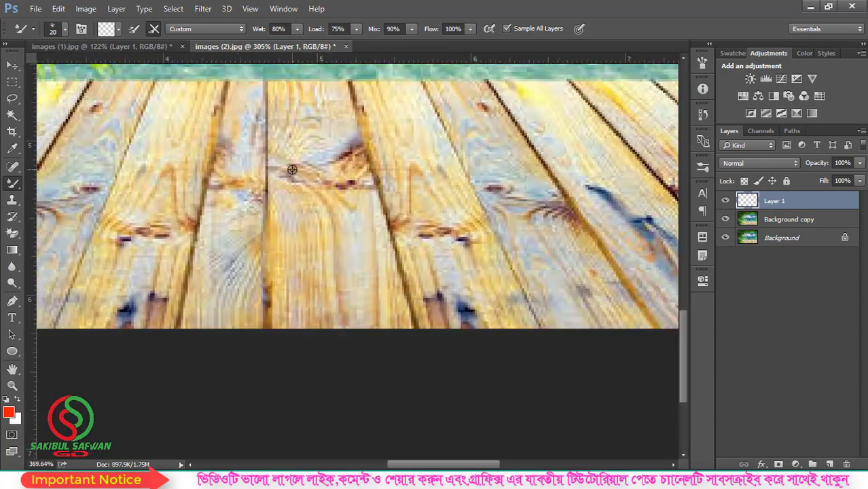
scroll(292, 169, "down", 1)
scroll(302, 211, "down", 1)
scroll(310, 252, "down", 1)
scroll(343, 263, "down", 1)
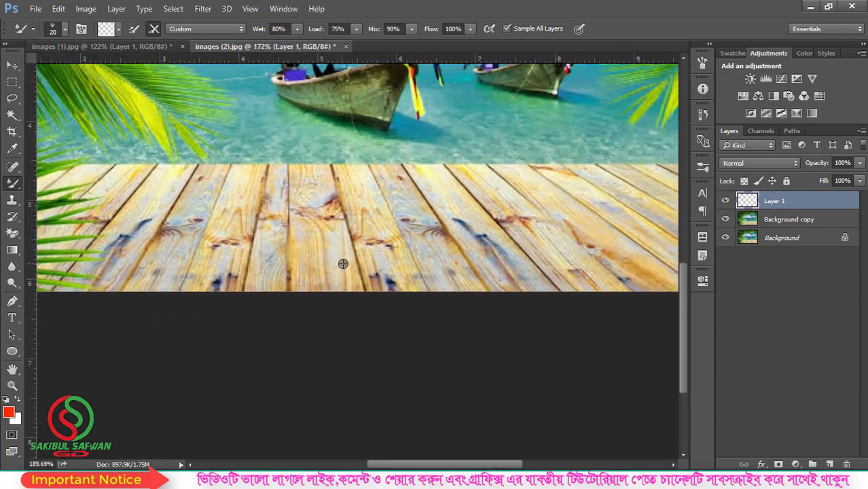
scroll(343, 264, "up", 2)
scroll(316, 260, "up", 2)
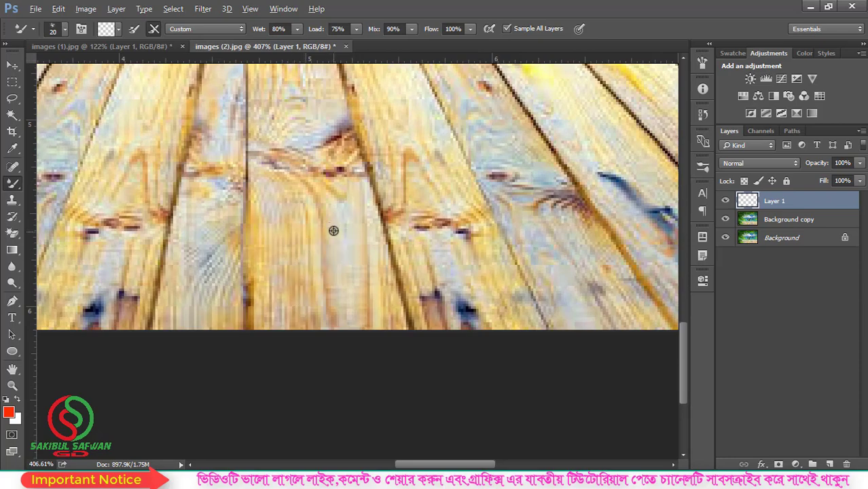
scroll(333, 231, "up", 1)
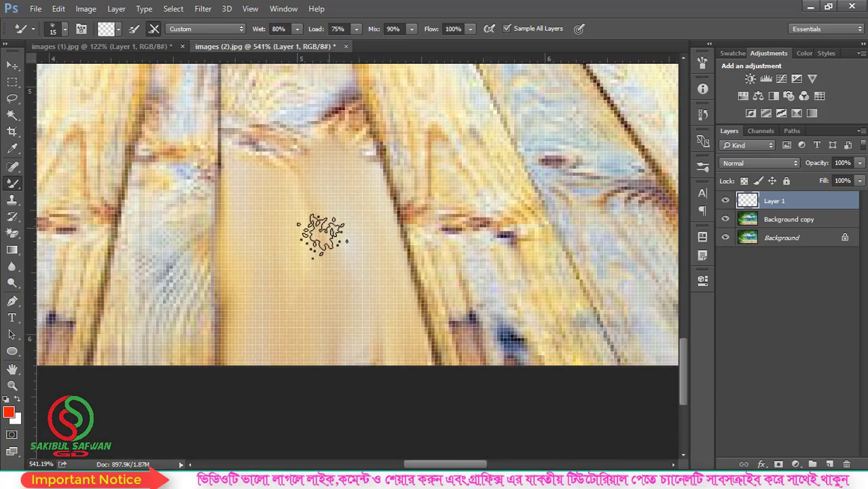
- Smooth the upper-left plank area and its top end near the water
mouse_move(320, 233)
left_mouse_down()
mouse_move(291, 152)
mouse_move(360, 295)
left_mouse_up()
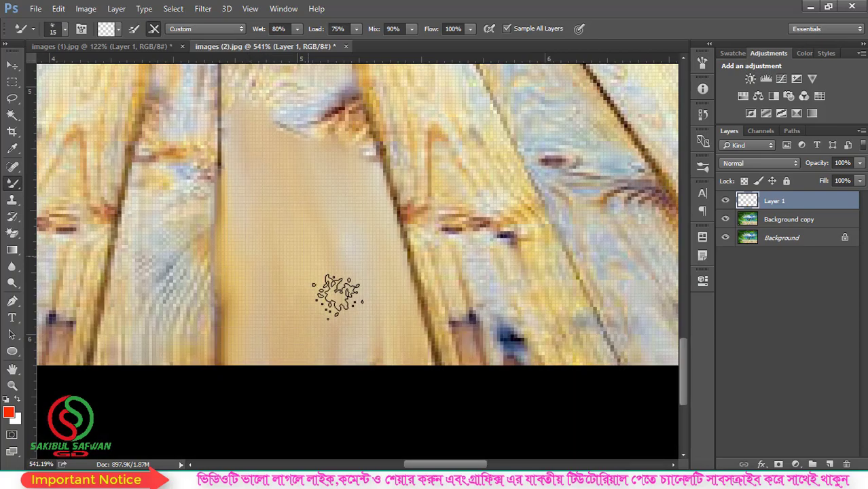
scroll(354, 292, "up", 2)
scroll(339, 285, "up", 2)
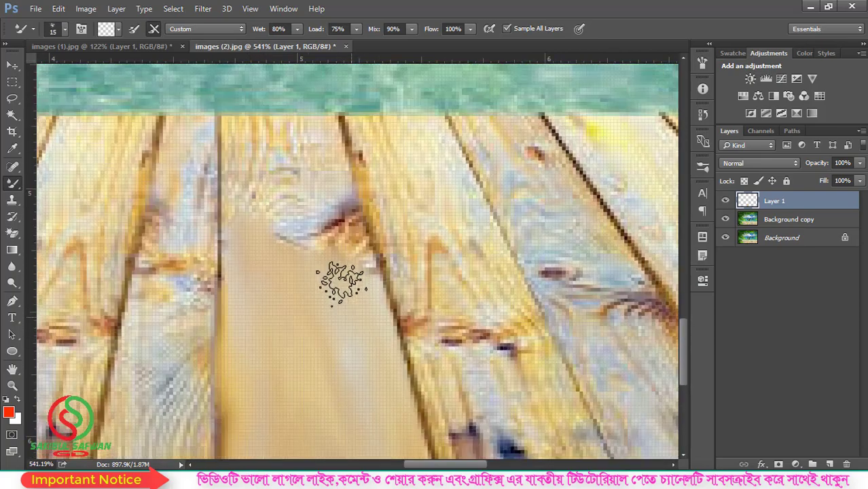
scroll(306, 224, "up", 3)
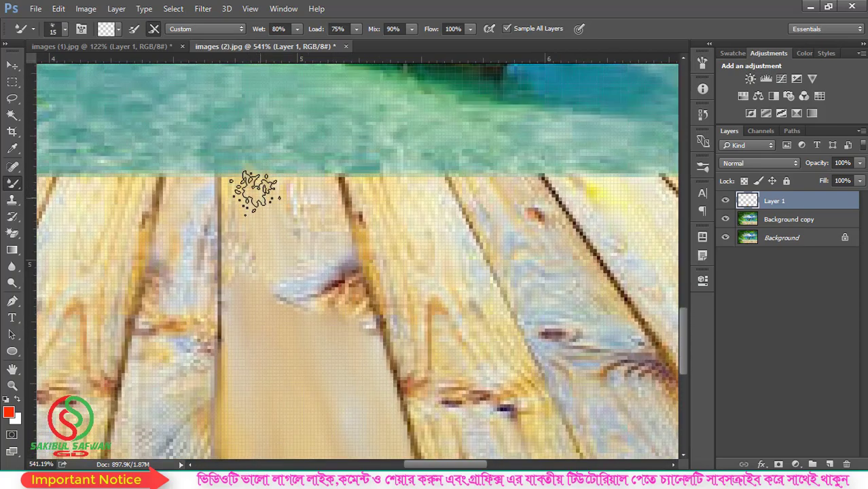
mouse_move(248, 189)
left_mouse_down()
mouse_move(242, 252)
mouse_move(300, 291)
mouse_move(286, 174)
mouse_move(319, 200)
mouse_move(351, 311)
left_mouse_up()
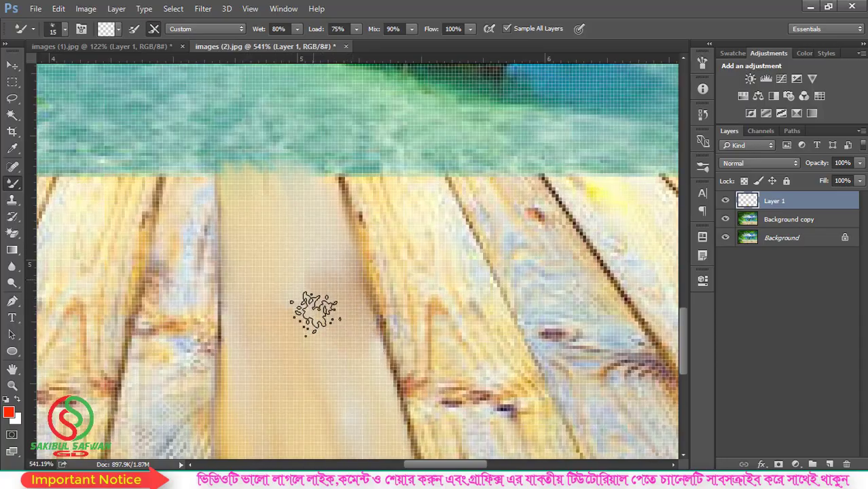
- Blend the grain along the plank edge and wipe out the dark knot
scroll(328, 299, "down", 3)
scroll(328, 299, "down", 2)
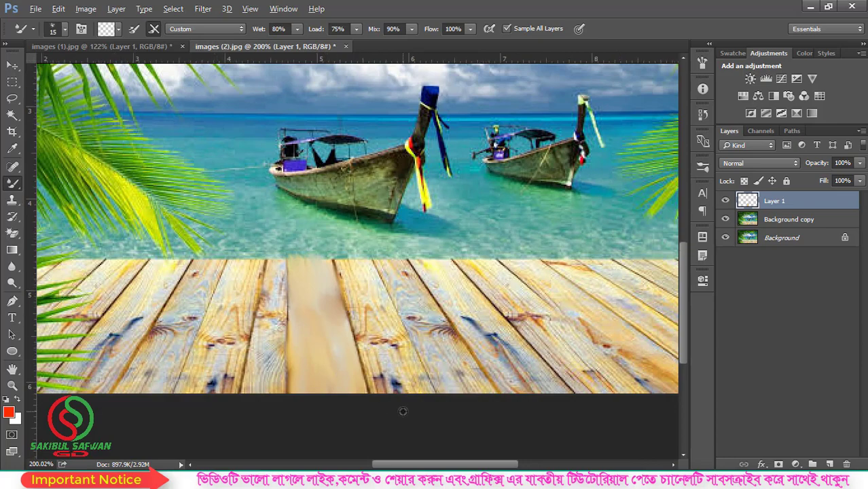
scroll(319, 326, "up", 2)
scroll(348, 219, "up", 1)
scroll(348, 219, "up", 1)
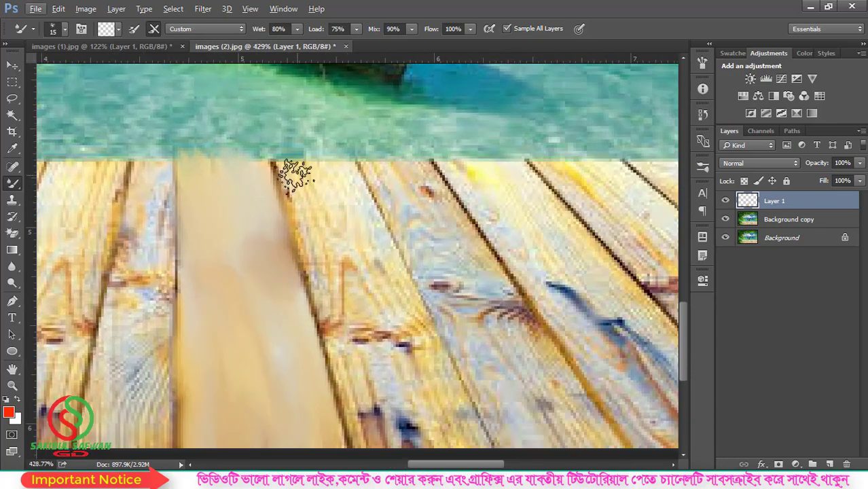
mouse_move(257, 188)
left_mouse_down()
mouse_move(281, 194)
mouse_move(294, 170)
mouse_move(327, 229)
mouse_move(354, 180)
mouse_move(353, 258)
mouse_move(339, 306)
mouse_move(345, 322)
mouse_move(386, 333)
mouse_move(408, 303)
mouse_move(374, 316)
left_mouse_up()
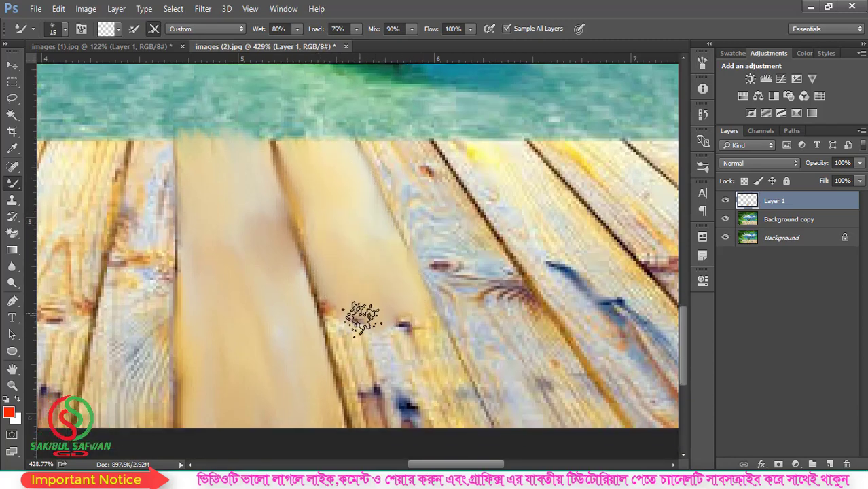
scroll(350, 299, "down", 2)
mouse_move(355, 352)
left_mouse_down()
mouse_move(381, 394)
mouse_move(361, 283)
mouse_move(394, 277)
mouse_move(423, 310)
mouse_move(450, 384)
mouse_move(468, 378)
mouse_move(413, 353)
mouse_move(388, 394)
mouse_move(436, 402)
left_mouse_up()
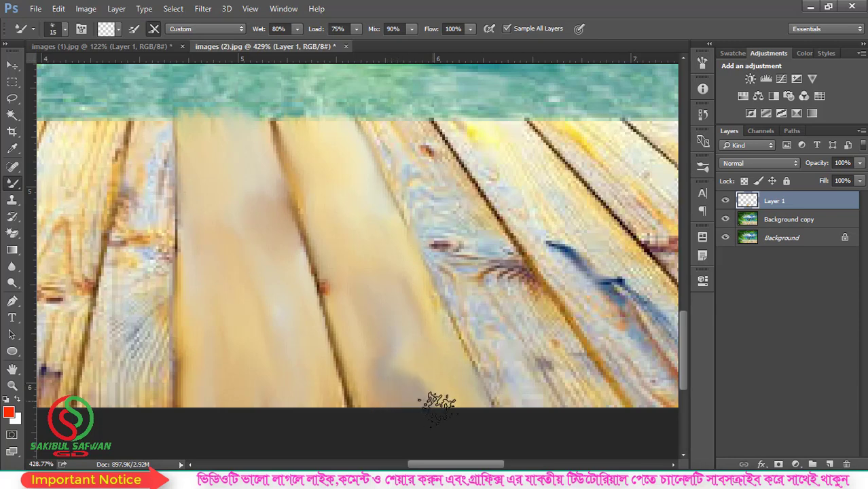
- Turn on Clean the Brush After Every Stroke in the options bar
left_click(153, 29)
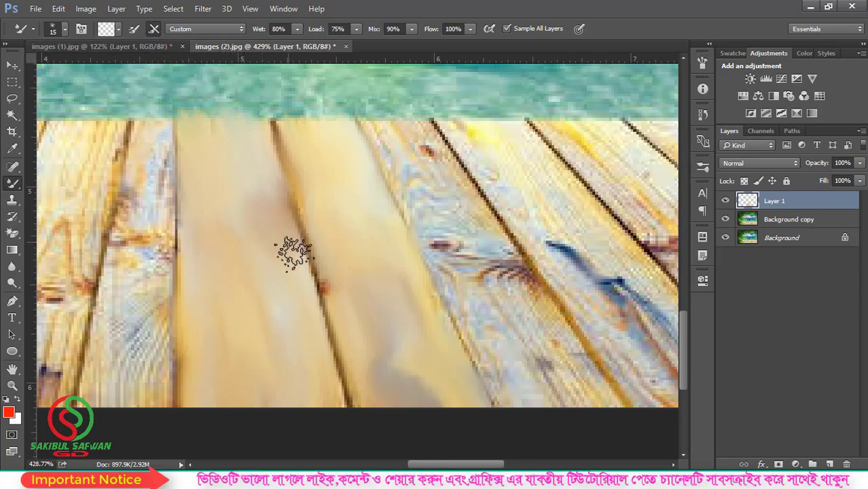
scroll(347, 290, "up", 1)
scroll(337, 274, "up", 1)
- Paint out the small orange-brown spot and the brown knot on the plank
scroll(294, 207, "up", 1)
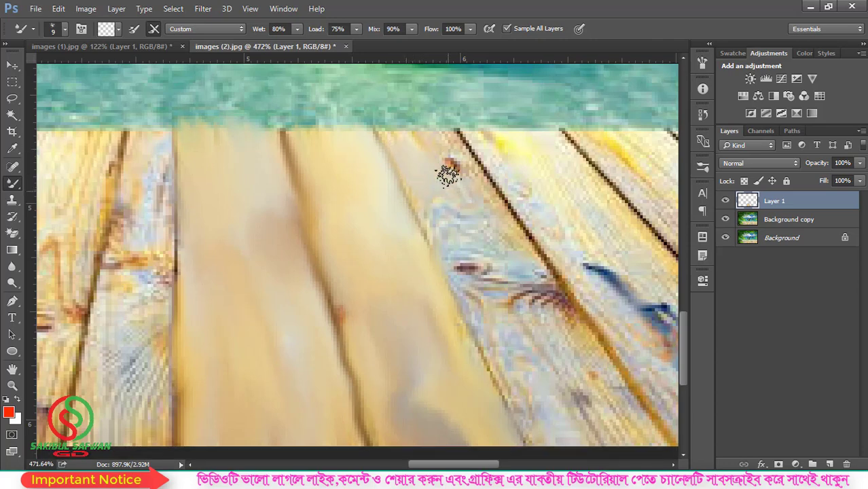
left_click_drag(447, 174, 459, 171)
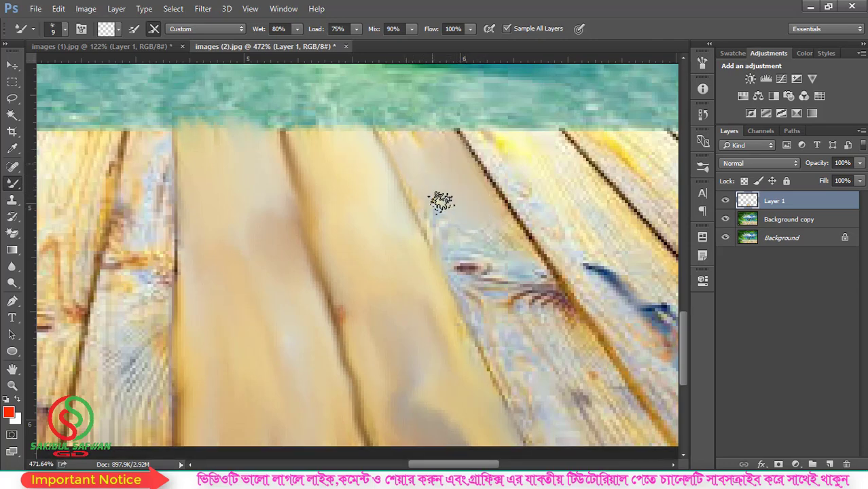
mouse_move(476, 266)
left_mouse_down()
mouse_move(454, 261)
mouse_move(508, 291)
mouse_move(500, 262)
left_mouse_up()
- On the lower-right planks, smear the bluish patch into beige at brush size 15
key("bracketright")
key("bracketright")
key("bracketright")
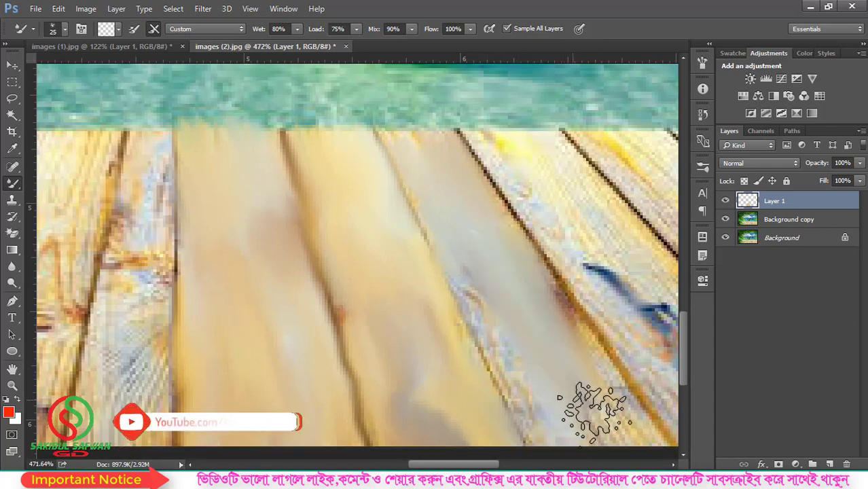
left_click_drag(549, 364, 446, 242)
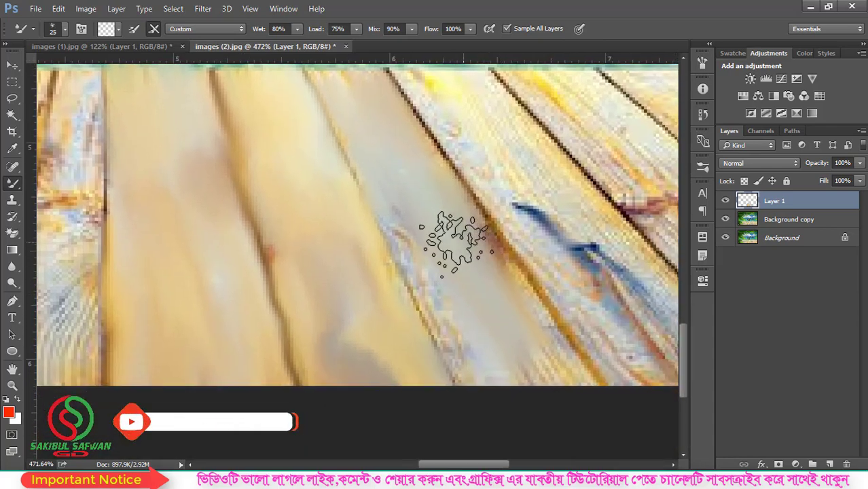
scroll(459, 323, "right", 5)
key("bracketleft")
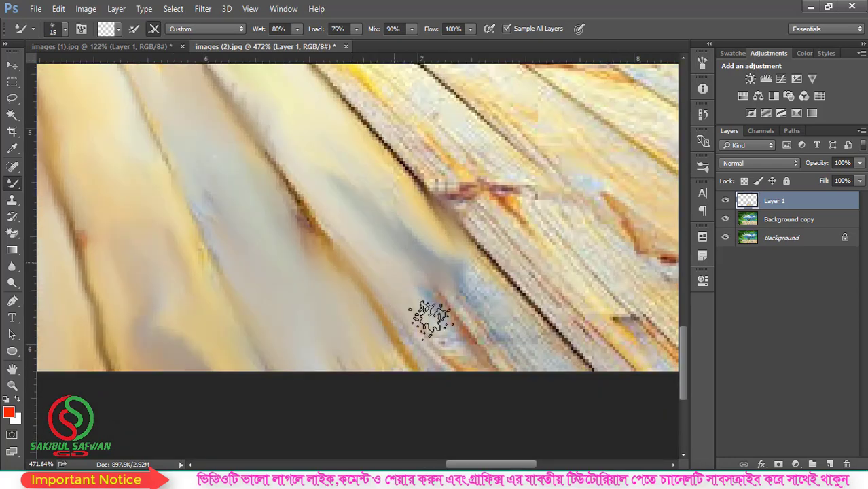
left_click_drag(474, 331, 521, 355)
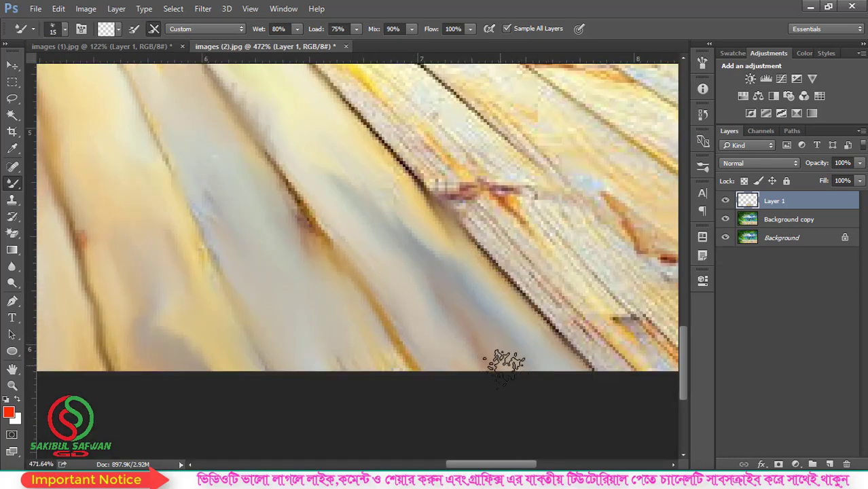
scroll(411, 320, "down", 1)
scroll(397, 297, "down", 1)
scroll(490, 268, "down", 2)
scroll(490, 268, "down", 1)
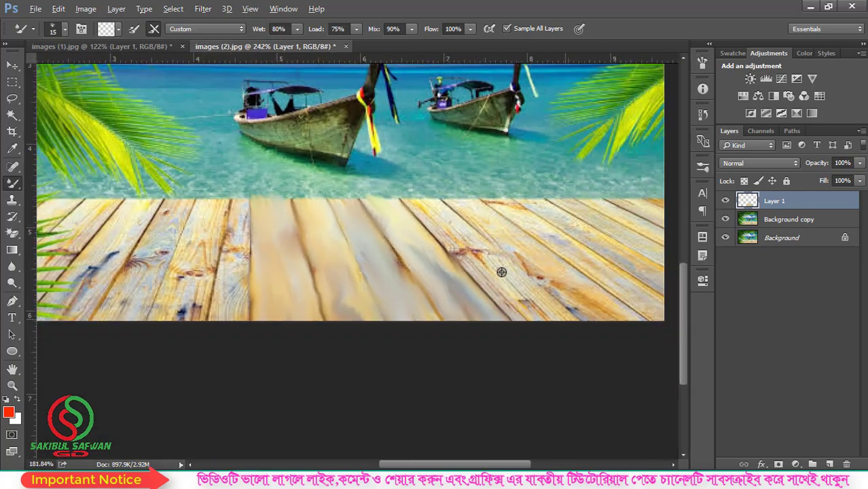
scroll(408, 231, "up", 1)
scroll(326, 197, "up", 1)
scroll(252, 149, "up", 2)
- Blend the dark plank line and bluish texture with a long stroke along the plank
mouse_move(252, 149)
left_mouse_down()
mouse_move(267, 113)
mouse_move(281, 123)
mouse_move(310, 120)
mouse_move(277, 253)
mouse_move(271, 188)
mouse_move(242, 259)
mouse_move(237, 398)
mouse_move(229, 369)
mouse_move(266, 333)
mouse_move(291, 398)
left_mouse_up()
scroll(308, 320, "down", 1)
scroll(308, 319, "down", 1)
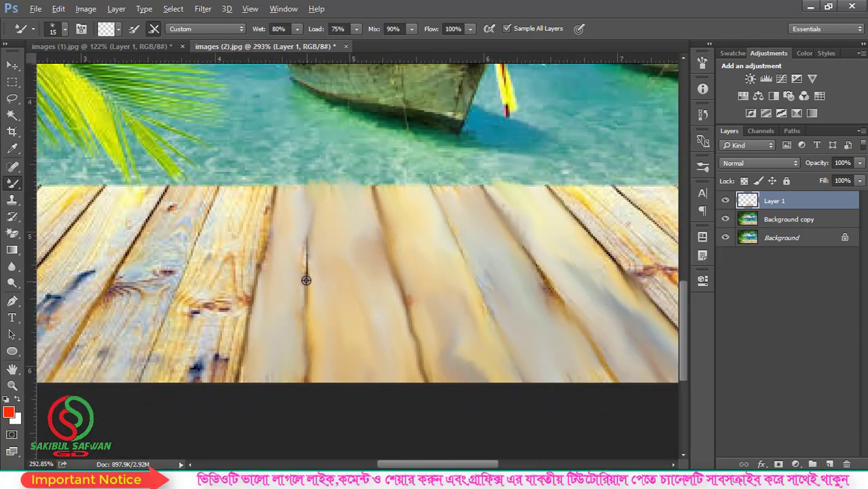
scroll(304, 280, "up", 1)
scroll(298, 257, "down", 1)
- Smooth the neighbouring plank's wood texture a little more
mouse_move(195, 195)
left_mouse_down()
mouse_move(185, 223)
mouse_move(213, 180)
mouse_move(227, 227)
mouse_move(180, 243)
mouse_move(150, 362)
mouse_move(144, 305)
mouse_move(133, 370)
mouse_move(174, 339)
mouse_move(184, 349)
mouse_move(227, 295)
mouse_move(231, 253)
left_mouse_up()
scroll(334, 336, "down", 2)
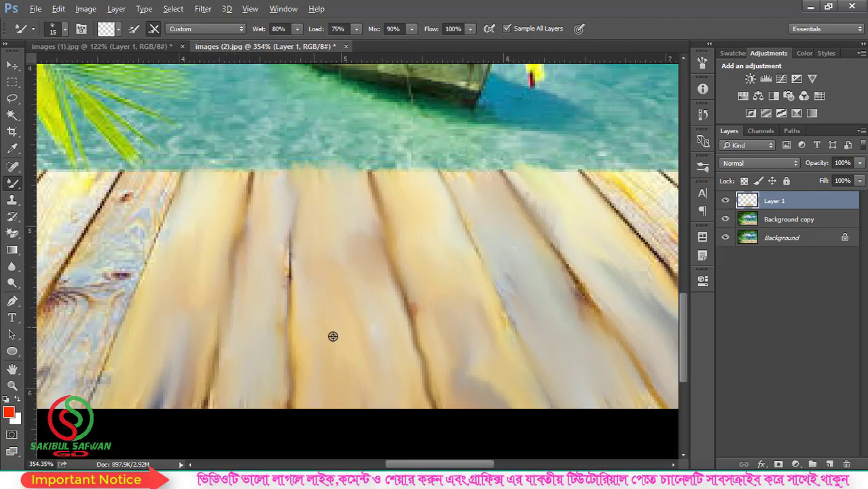
scroll(333, 336, "down", 2)
scroll(337, 336, "down", 1)
scroll(431, 354, "up", 2)
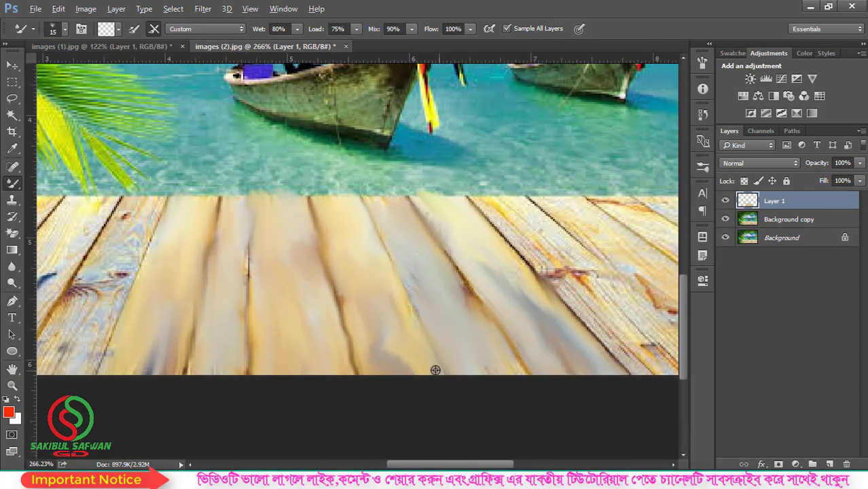
scroll(301, 295, "up", 1)
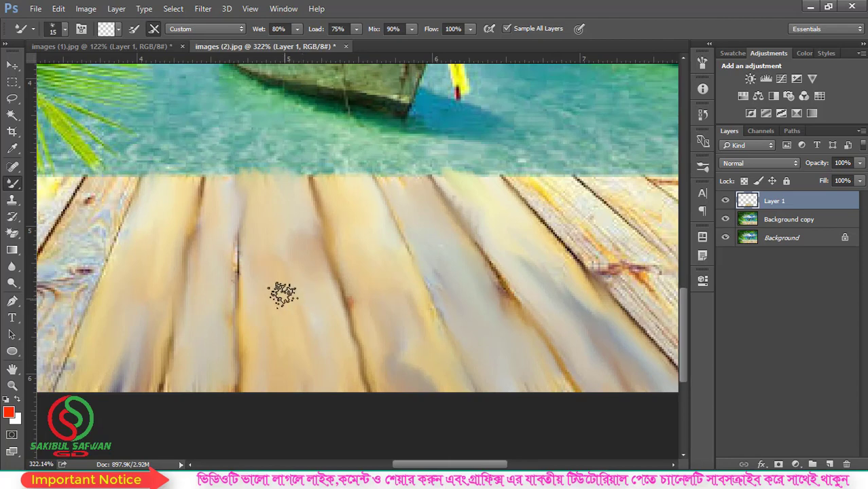
scroll(279, 312, "up", 1)
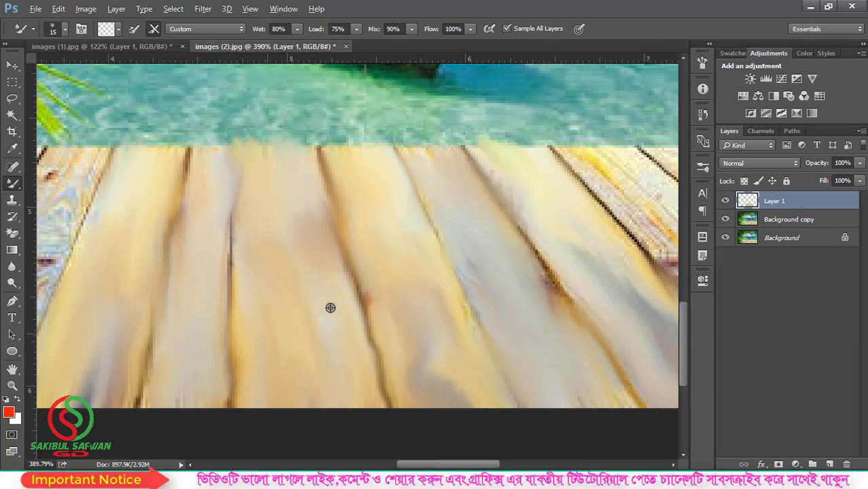
scroll(330, 308, "down", 2)
scroll(669, 232, "down", 1)
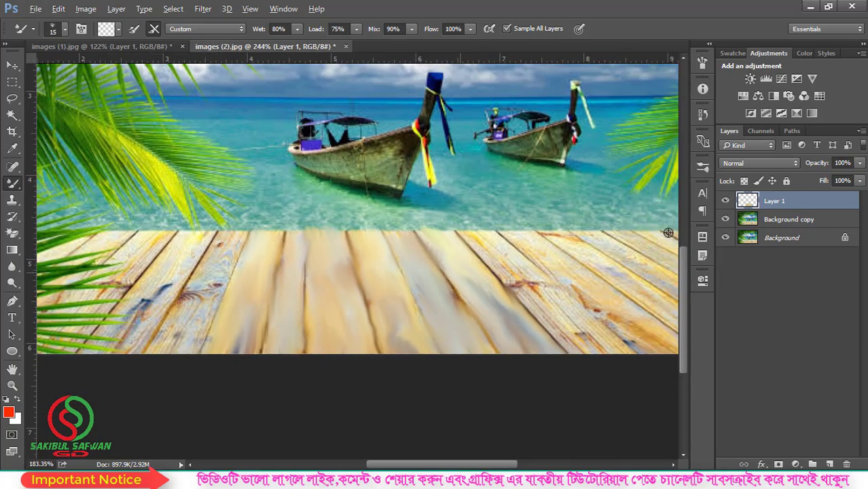
right_click(17, 183)
left_click(68, 181)
left_click(725, 200)
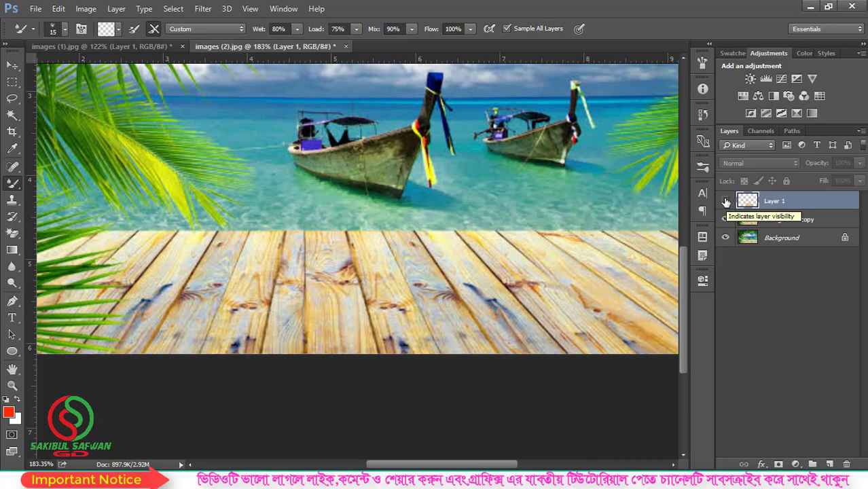
left_click(725, 200)
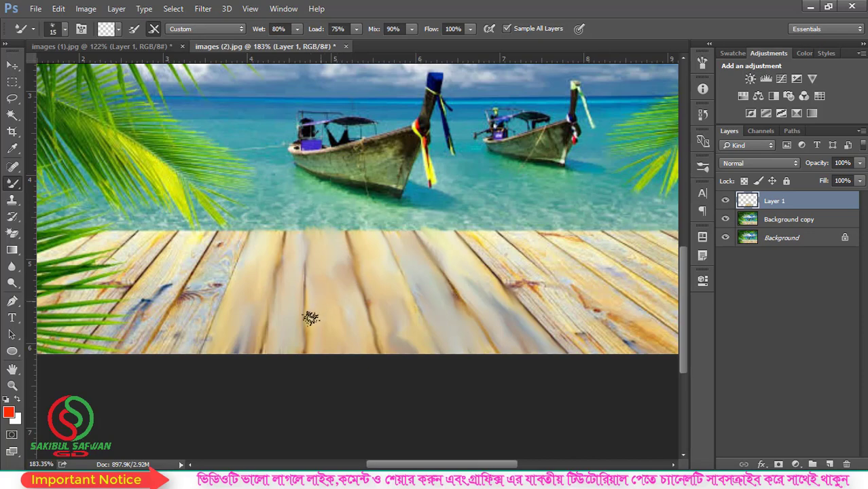
scroll(323, 305, "down", 2)
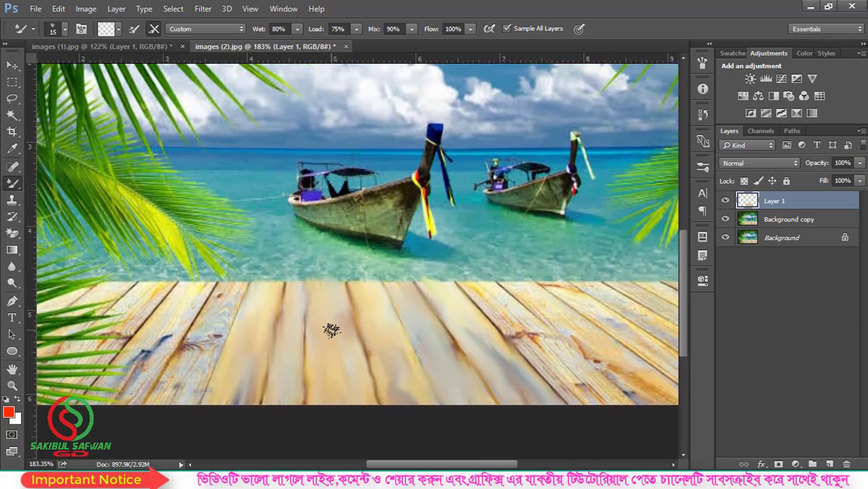
scroll(309, 309, "down", 2)
scroll(300, 271, "up", 2)
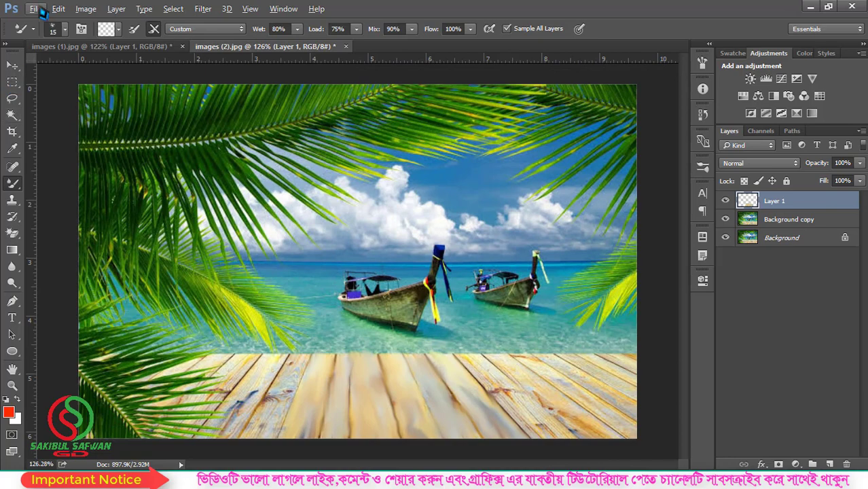
- Open the house photo screen-0.jpg from the Desktop
left_click(40, 9)
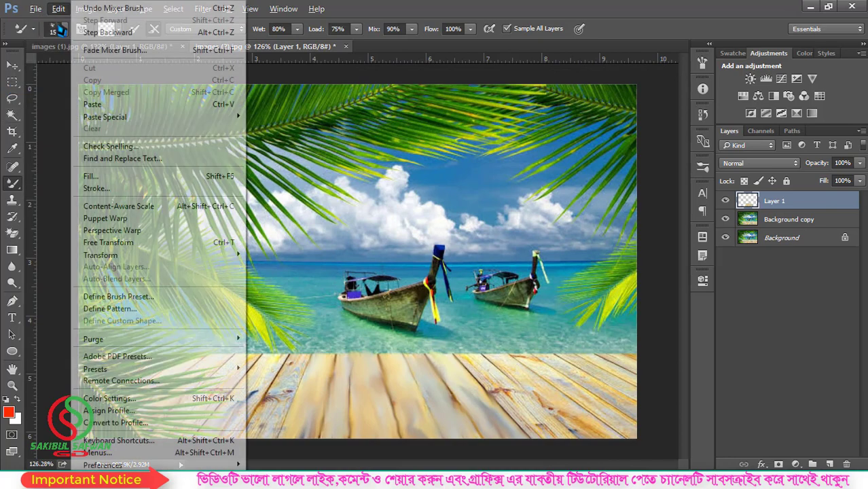
key("ctrl+o")
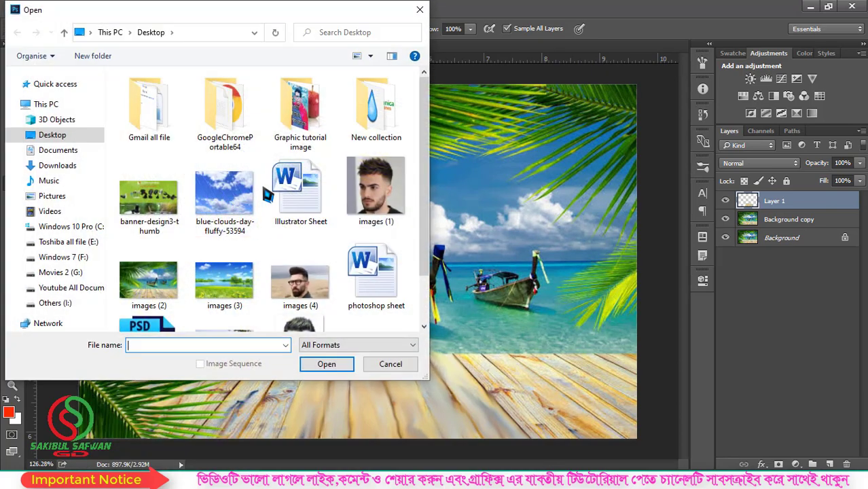
left_click(256, 309)
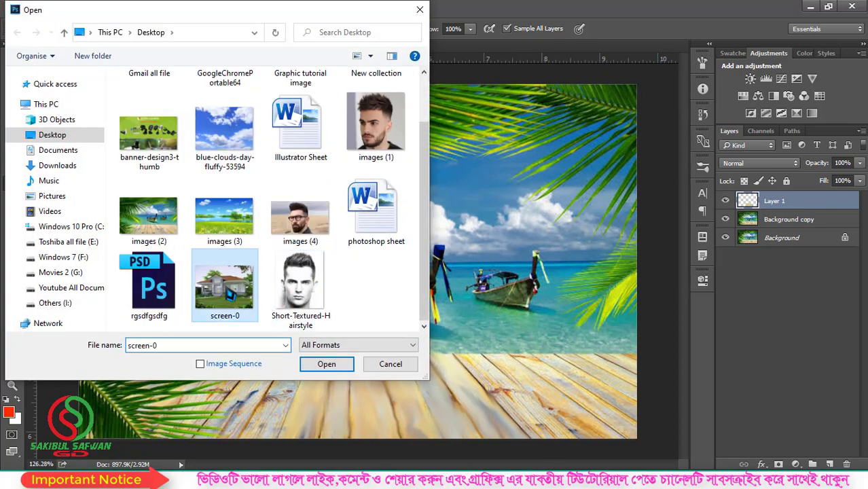
left_click(326, 364)
scroll(331, 236, "up", 5)
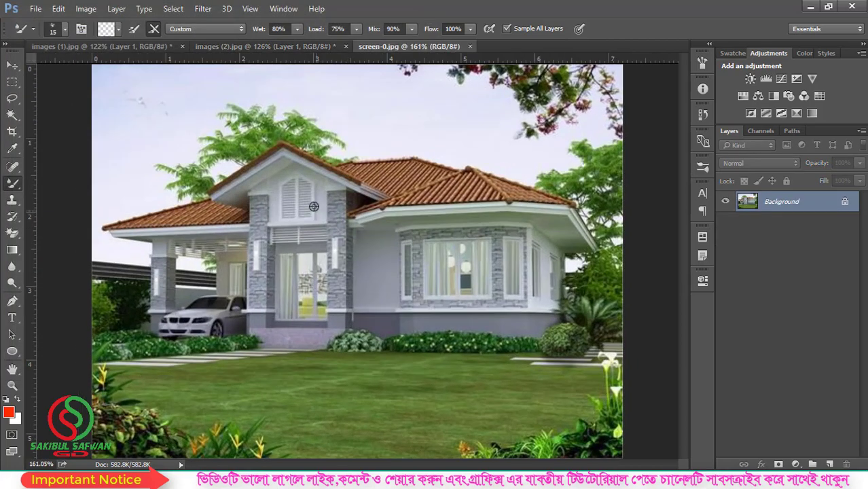
- Duplicate the house photo's Background layer as Background copy
left_click_drag(811, 209, 829, 464)
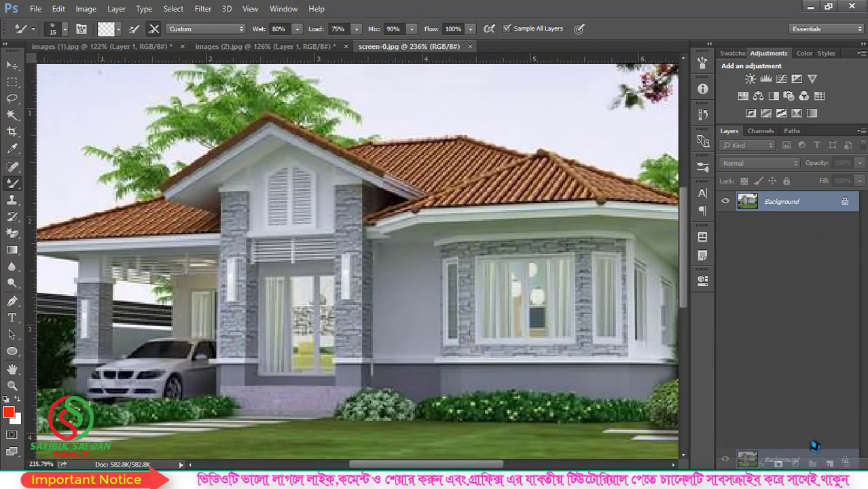
scroll(458, 280, "up", 3)
scroll(459, 280, "down", 2)
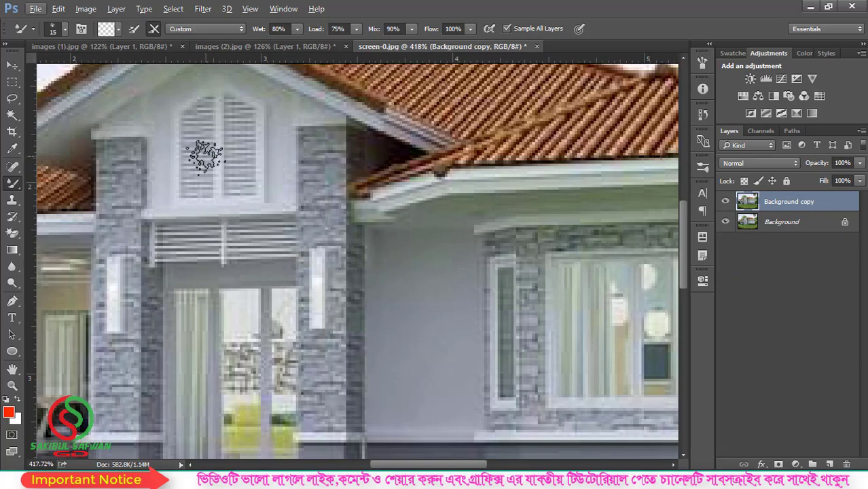
scroll(203, 136, "up", 2)
scroll(78, 92, "up", 2)
left_click(61, 28)
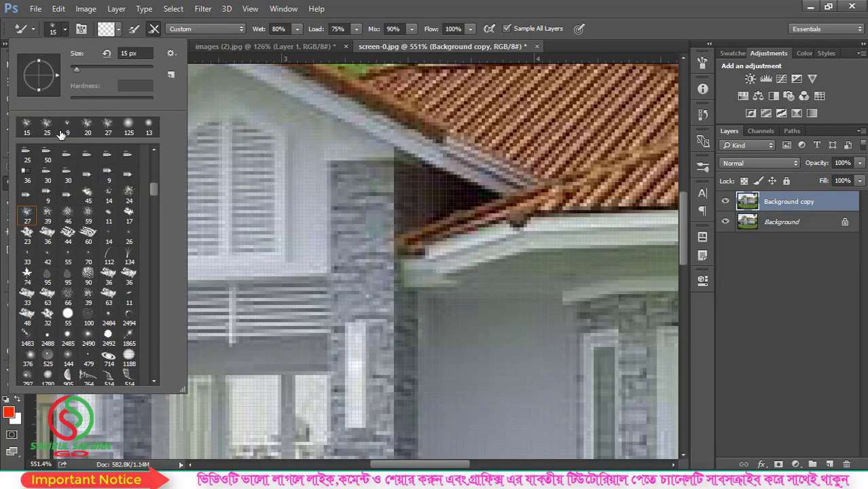
scroll(101, 272, "down", 1)
scroll(88, 266, "down", 1)
- Choose the scattered 50 px brush tip and shrink it to 10 px
scroll(70, 252, "down", 1)
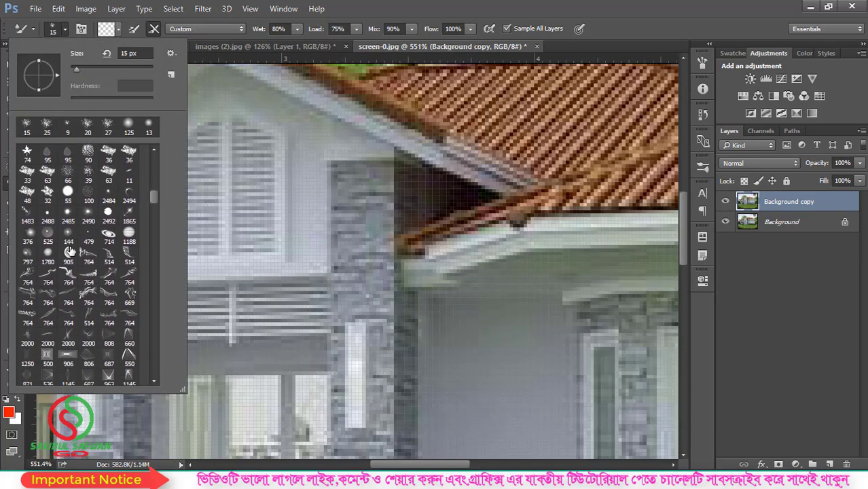
scroll(64, 296, "down", 1)
scroll(71, 299, "down", 1)
scroll(78, 309, "down", 1)
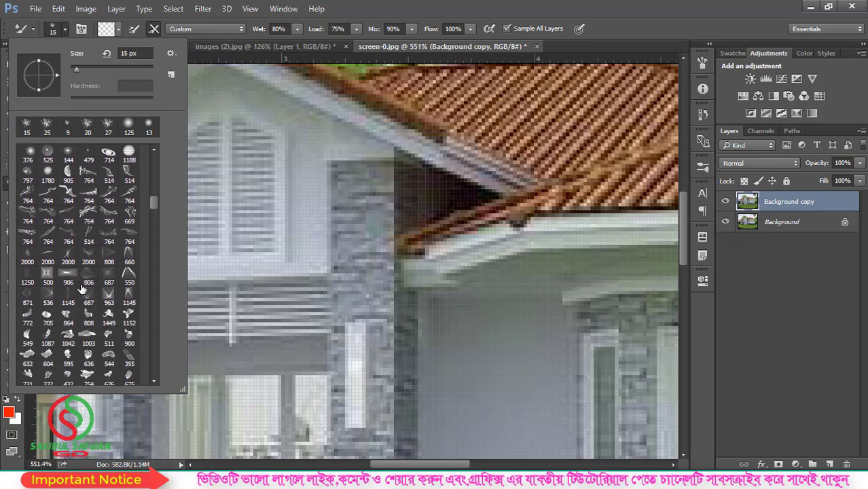
scroll(85, 319, "down", 1)
scroll(87, 324, "down", 1)
scroll(87, 322, "down", 1)
scroll(88, 319, "down", 1)
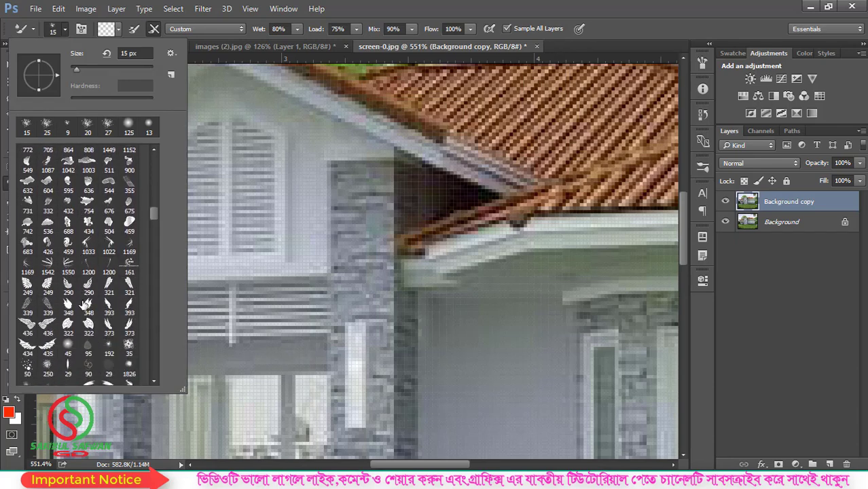
scroll(88, 317, "down", 1)
scroll(88, 316, "down", 2)
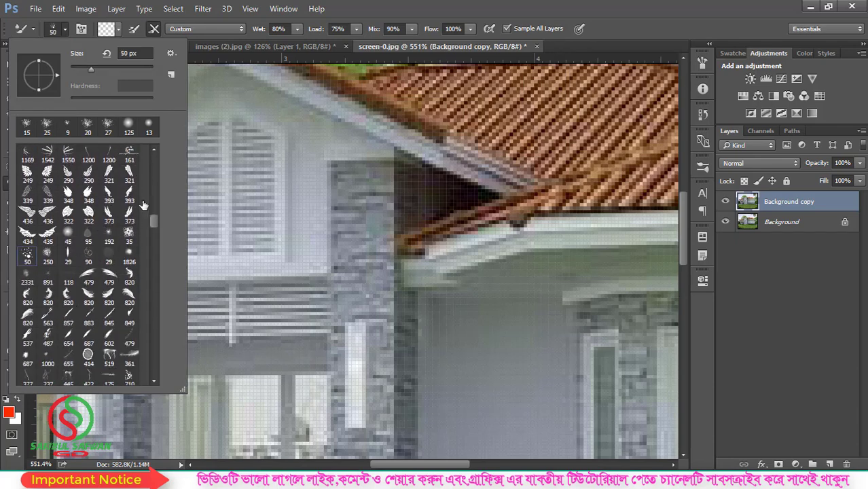
left_click(478, 16)
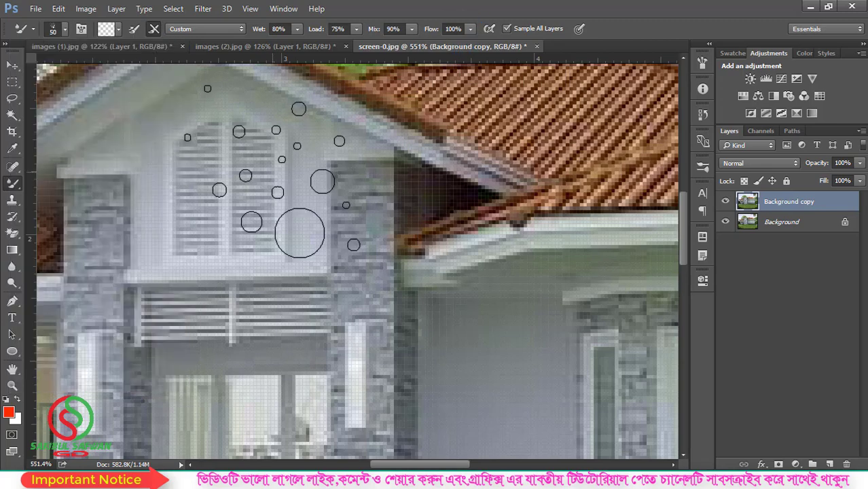
key("bracketleft")
key("bracketleft")
key("bracketleft")
key("bracketleft")
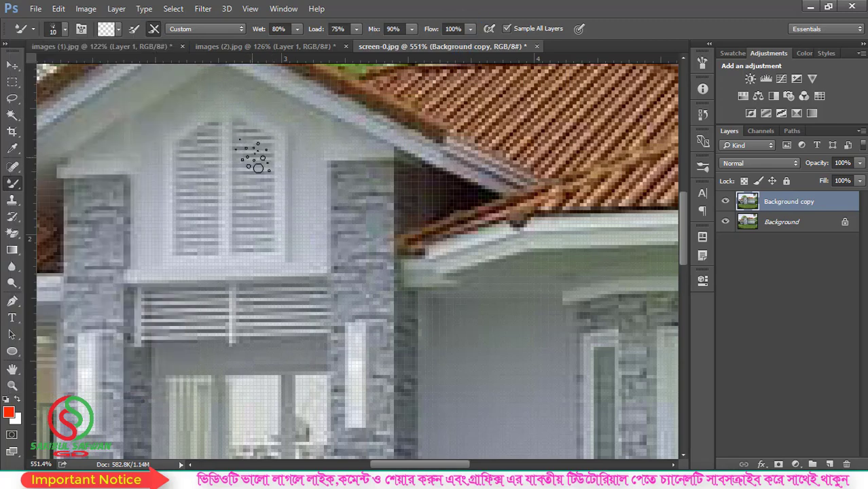
key("bracketleft")
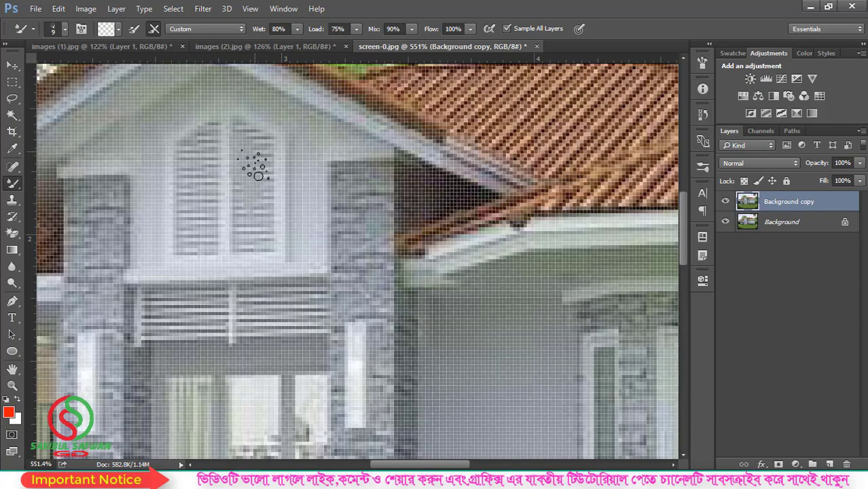
- Switch to the 27 px scattered brush preset and reduce it to size 9
left_click(65, 29)
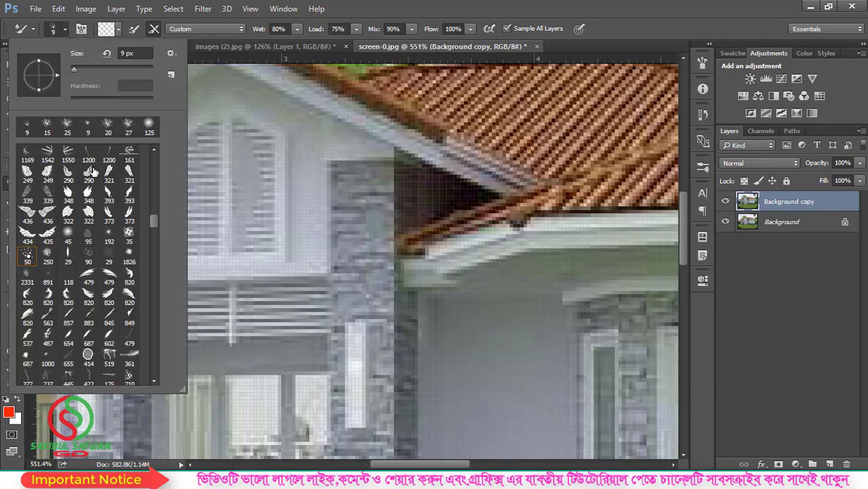
scroll(90, 173, "down", 1)
left_click(129, 127)
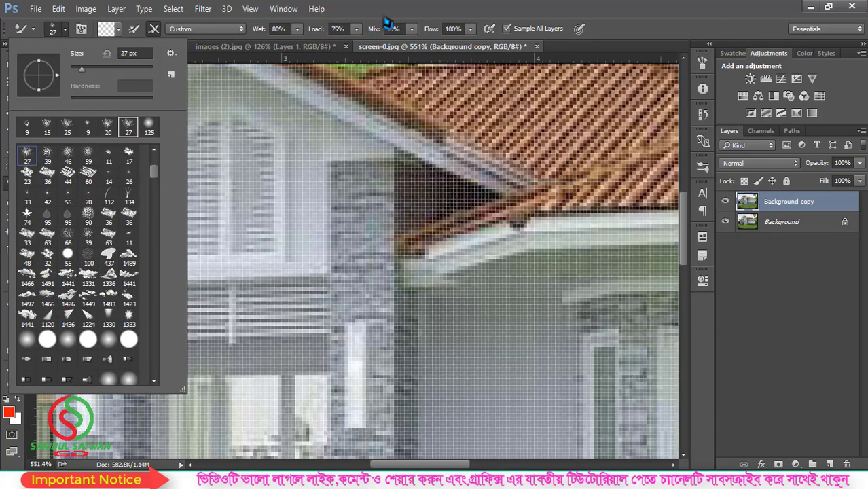
key("Return")
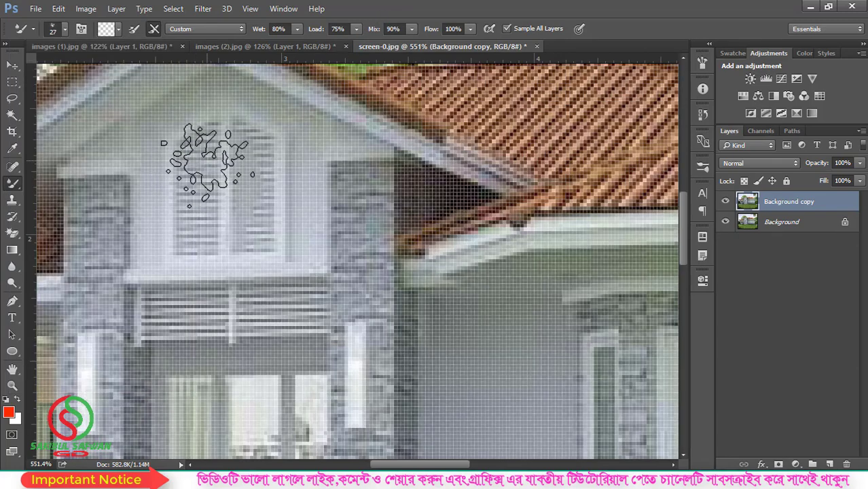
key("bracketleft")
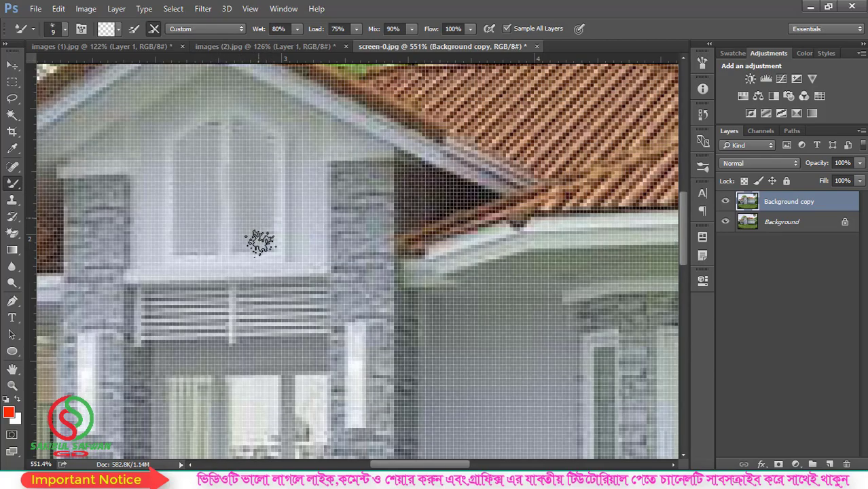
- Smear the roof tile stripes near the ridge into smooth brown paint with three strokes
scroll(250, 267, "down", 5)
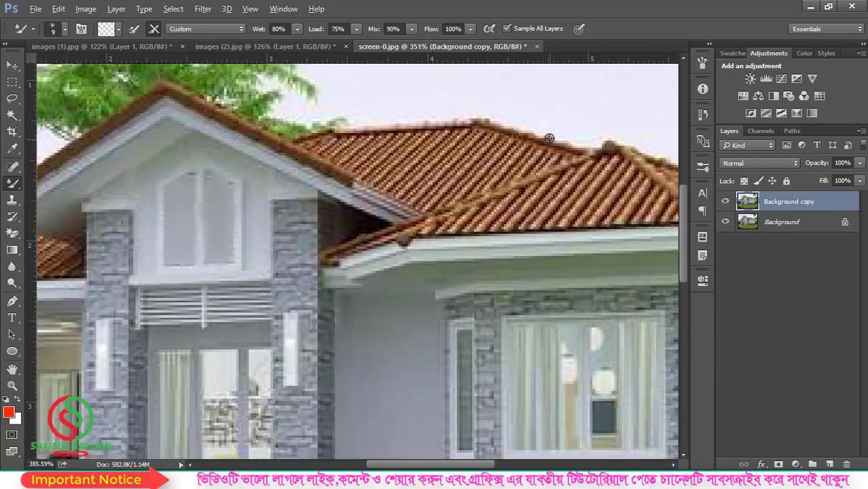
scroll(432, 155, "up", 6)
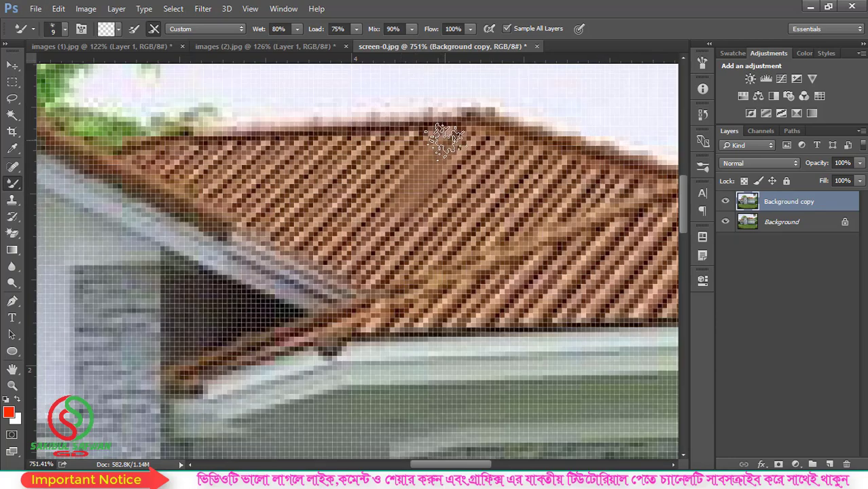
left_click_drag(365, 234, 397, 145)
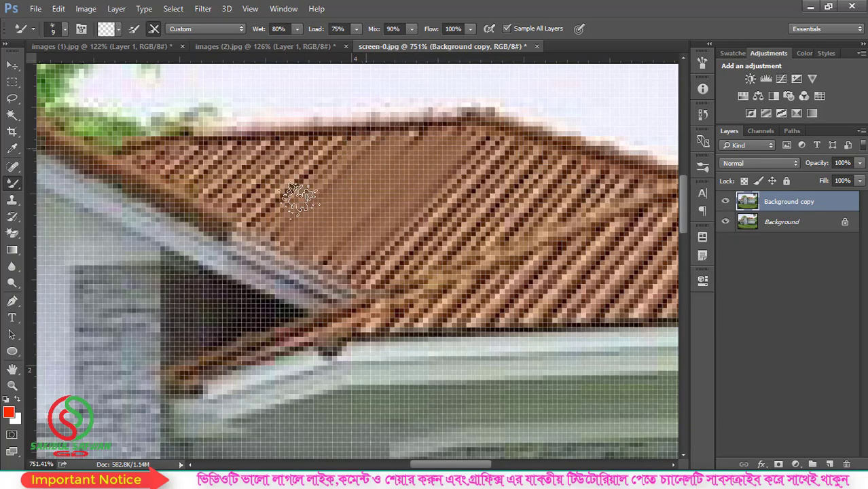
mouse_move(299, 200)
left_mouse_down()
mouse_move(309, 156)
mouse_move(156, 161)
left_mouse_up()
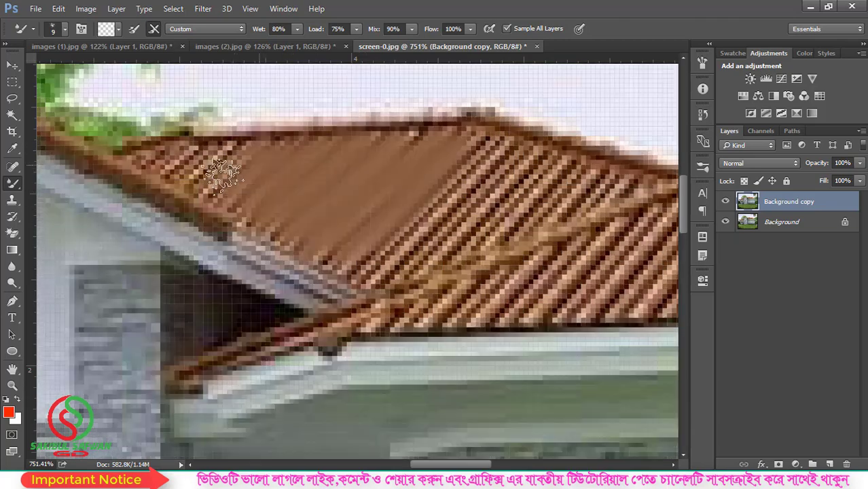
left_click_drag(483, 171, 379, 267)
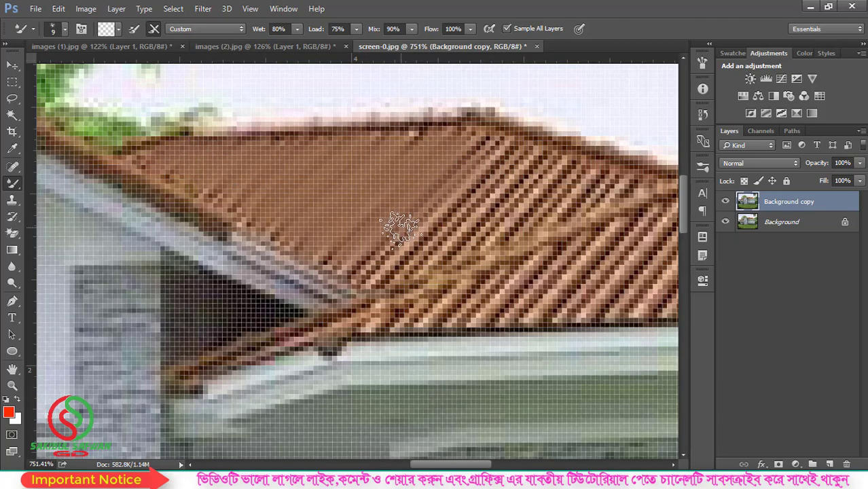
scroll(379, 267, "down", 3)
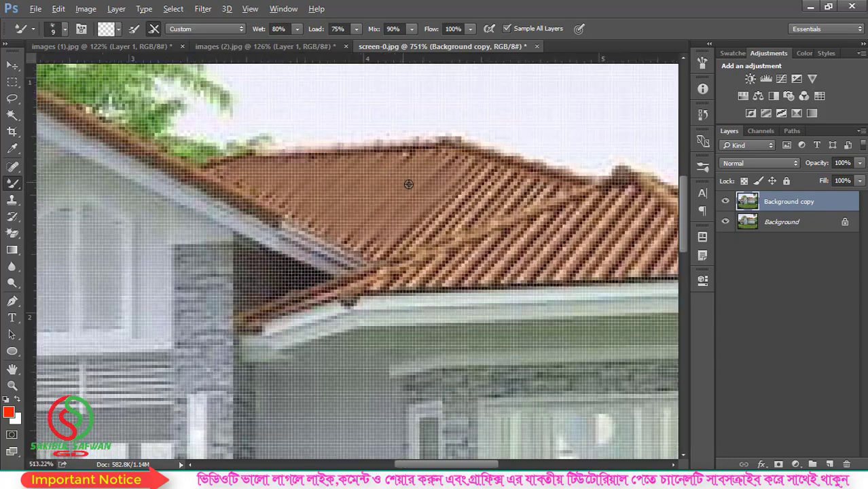
scroll(378, 264, "down", 3)
scroll(376, 260, "down", 3)
scroll(376, 261, "down", 1)
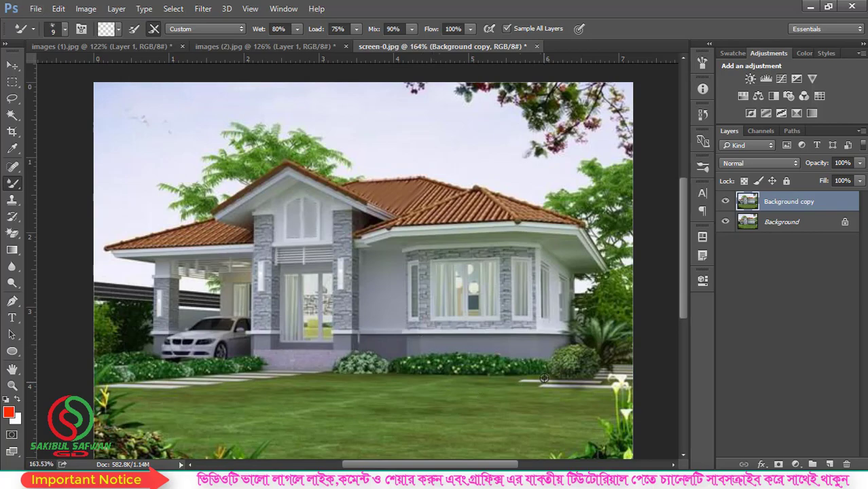
- Stroke along the white ledge below the bay window with a smaller brush, undoing unwanted strokes
scroll(530, 361, "up", 3)
scroll(512, 336, "up", 3)
scroll(496, 313, "up", 2)
scroll(482, 293, "up", 1)
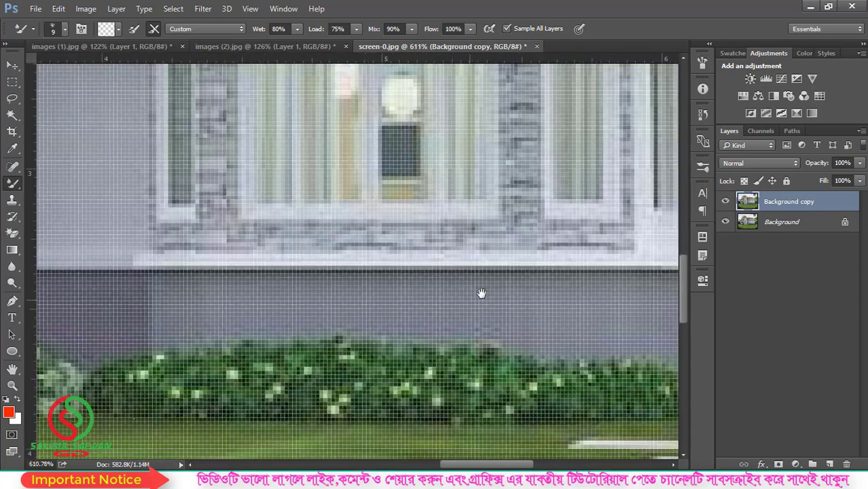
scroll(395, 242, "down", 2)
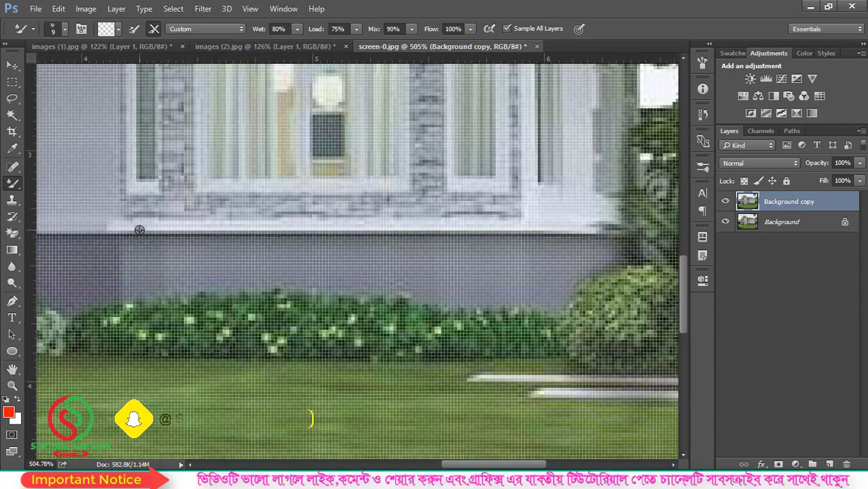
scroll(139, 230, "down", 1)
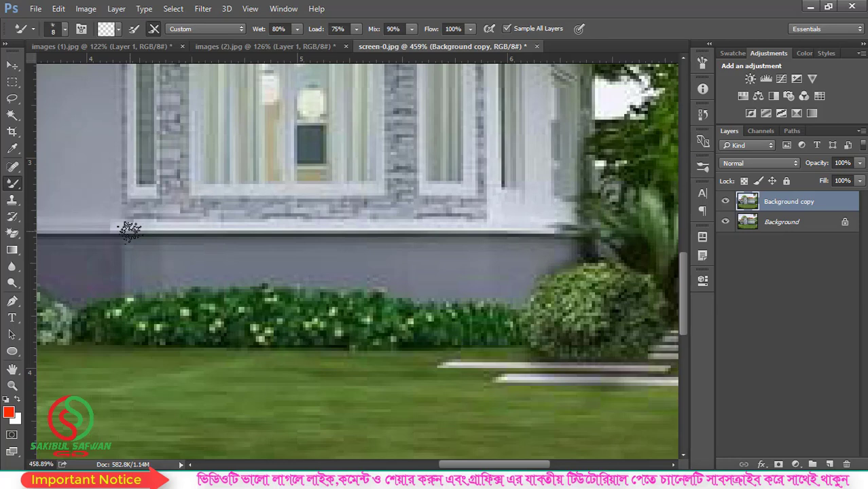
key("bracketleft")
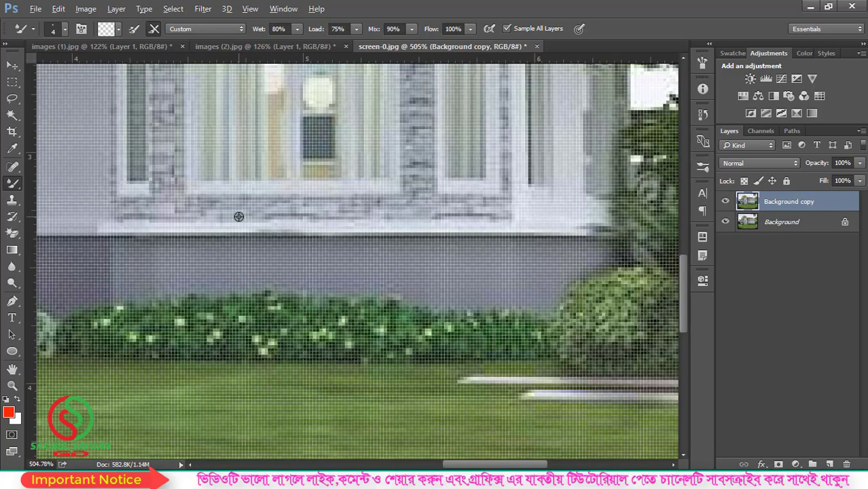
key("alt")
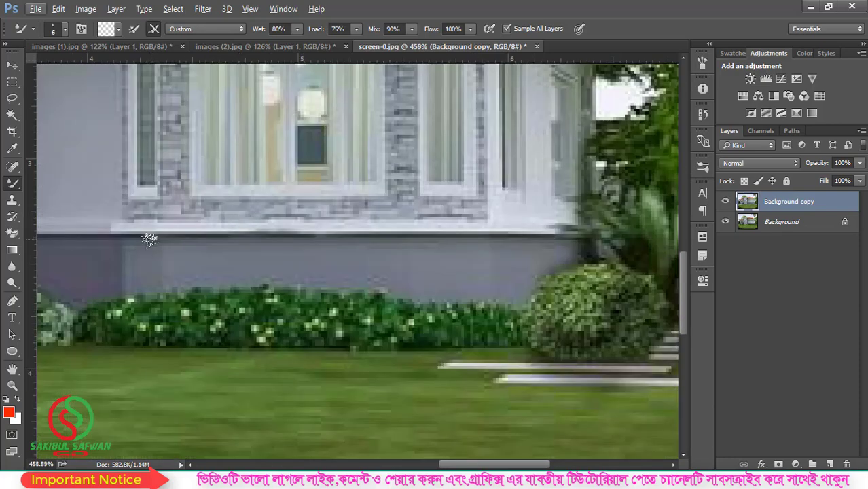
left_click_drag(127, 232, 463, 230)
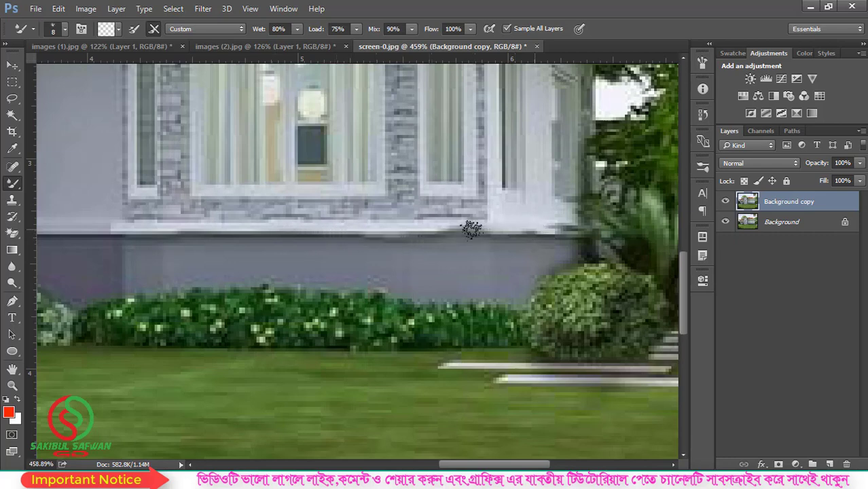
key("ctrl+z")
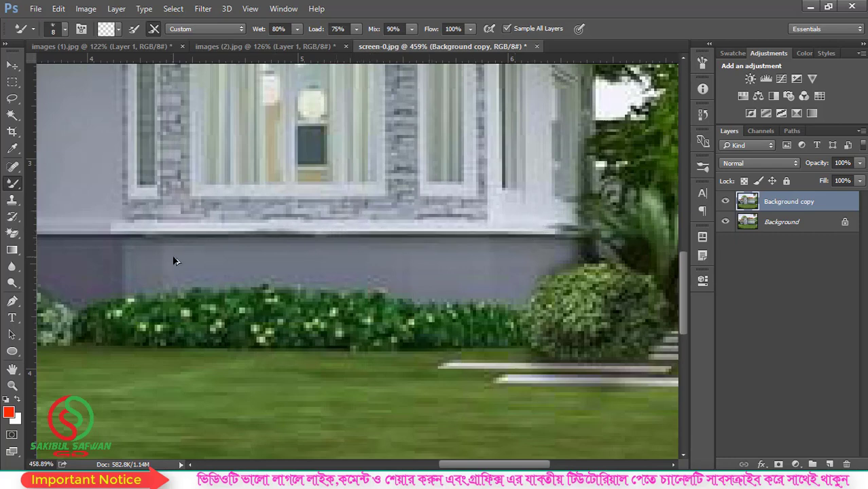
key("ctrl+alt+z")
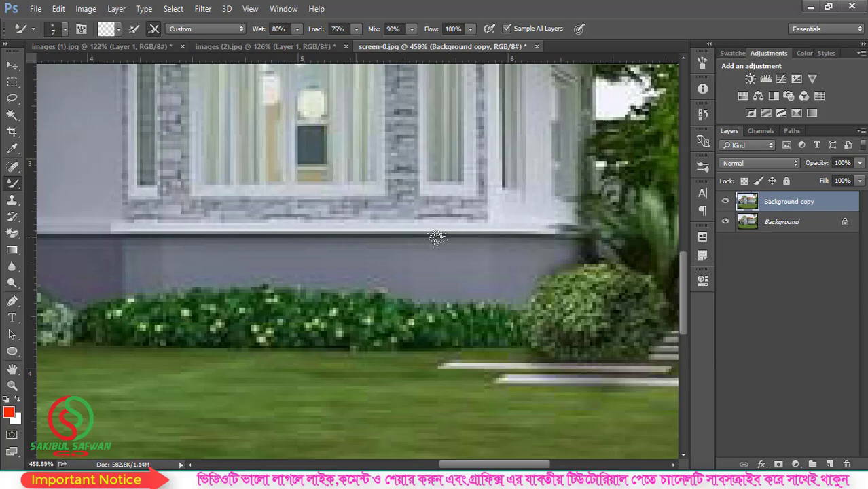
- Smear the middle roof tiles near the valley into streaky brown paint with one Mixer Brush stroke
scroll(522, 245, "down", 2)
scroll(503, 238, "down", 2)
scroll(476, 228, "down", 2)
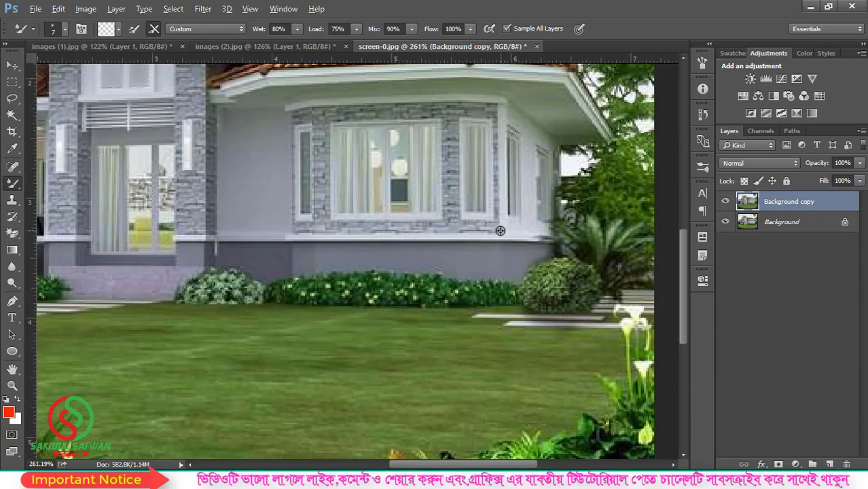
scroll(448, 217, "down", 2)
scroll(448, 217, "up", 2)
scroll(438, 221, "down", 2)
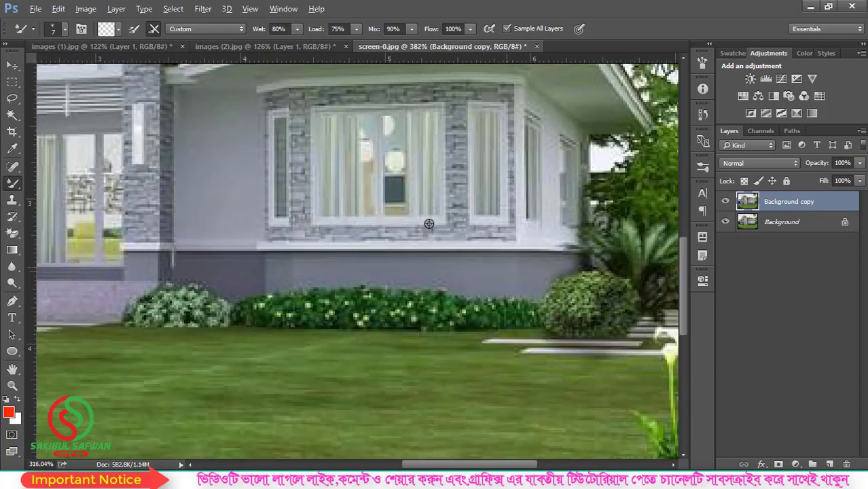
scroll(430, 224, "down", 1)
scroll(425, 204, "down", 2)
scroll(408, 170, "up", 2)
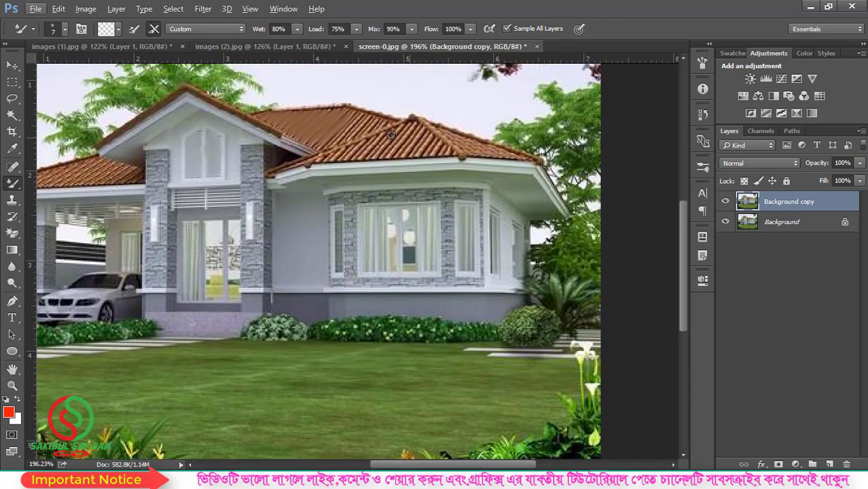
scroll(370, 112, "up", 2)
scroll(363, 106, "up", 2)
scroll(340, 119, "up", 2)
scroll(306, 136, "up", 2)
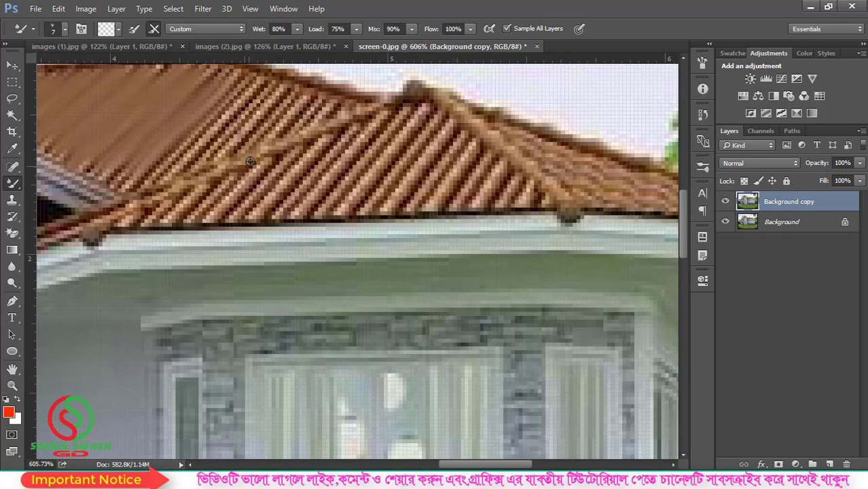
scroll(272, 153, "up", 2)
scroll(258, 158, "down", 4)
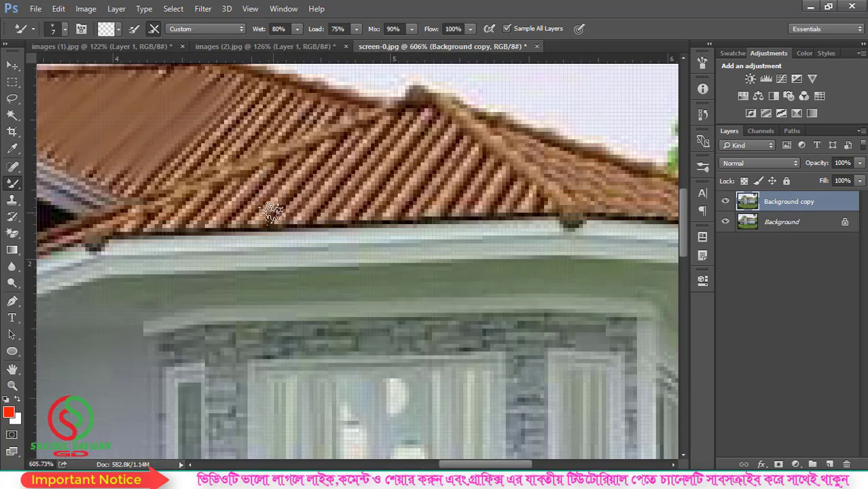
scroll(174, 209, "up", 3)
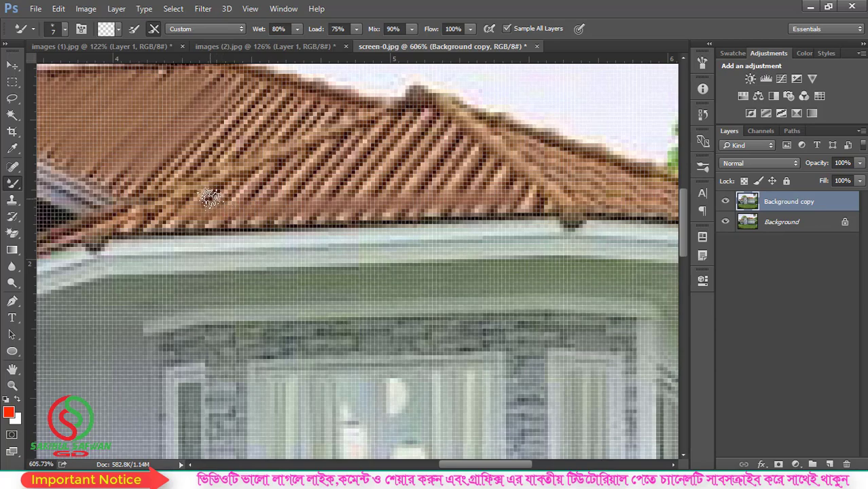
left_click_drag(213, 195, 507, 182)
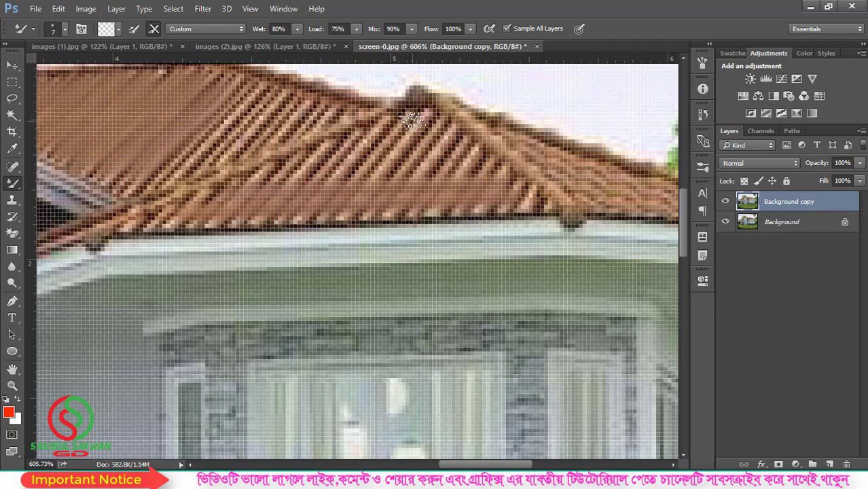
- Zoom back out so the whole house photo fits the window
scroll(282, 155, "down", 5)
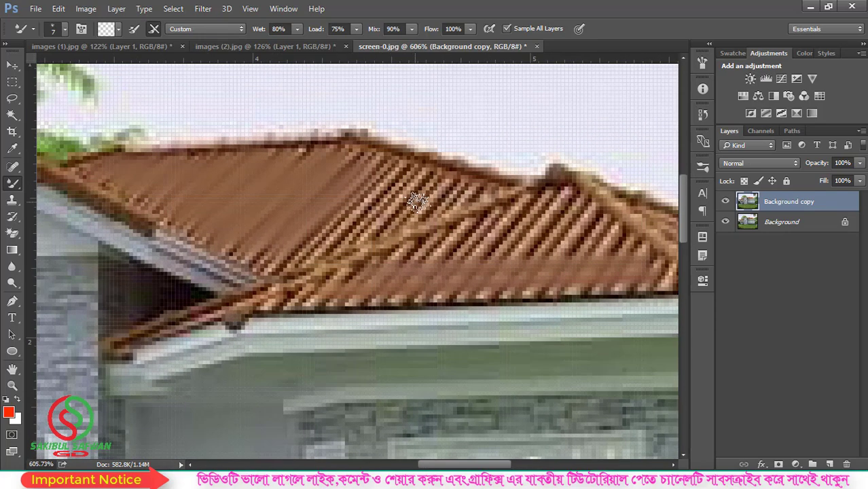
scroll(420, 198, "up", 5)
scroll(420, 198, "down", 5)
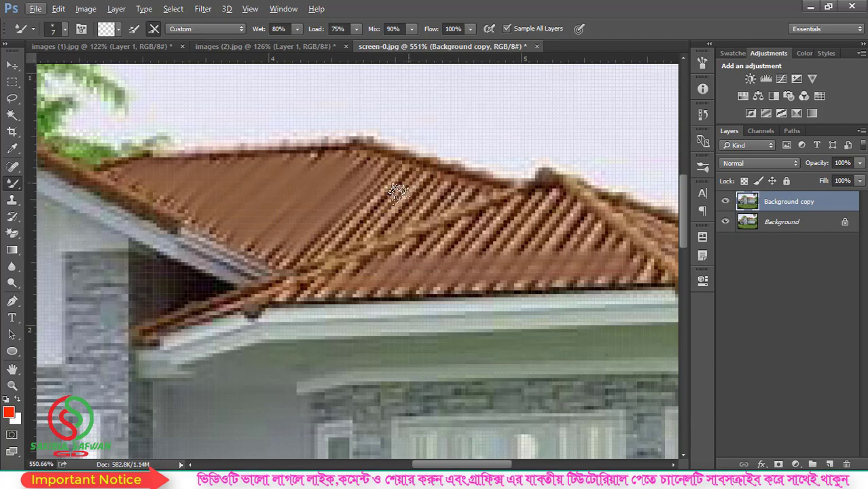
scroll(379, 204, "up", 5)
scroll(394, 202, "down", 5)
scroll(406, 168, "up", 5)
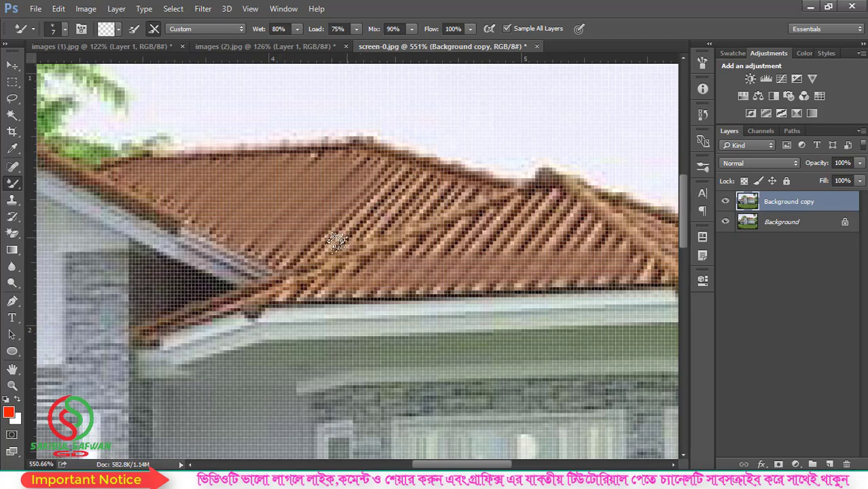
scroll(314, 255, "down", 5)
scroll(399, 179, "up", 5)
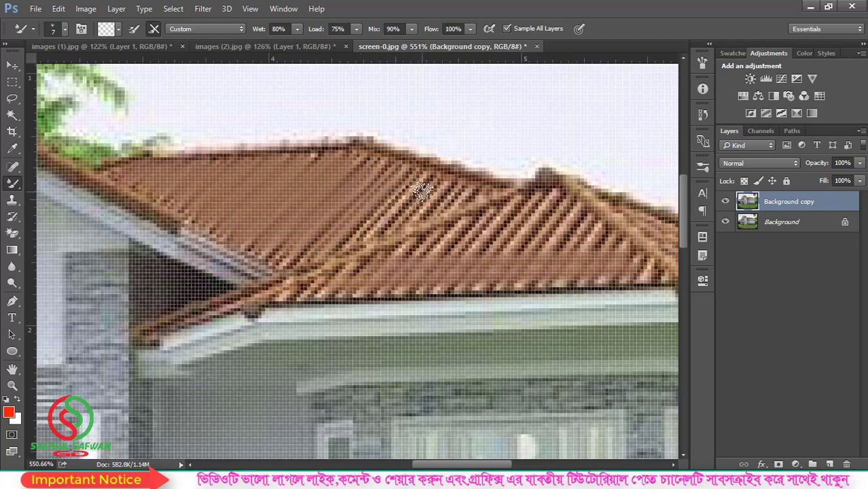
scroll(397, 229, "down", 3)
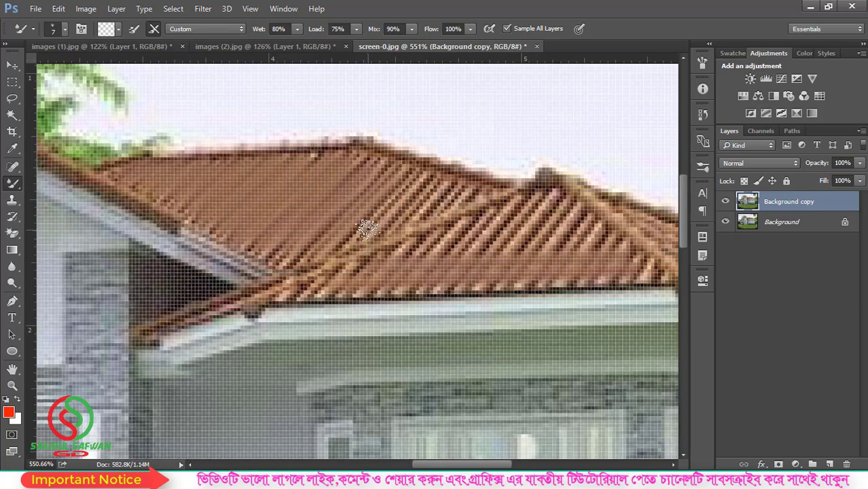
scroll(361, 220, "down", 2)
scroll(370, 233, "down", 2)
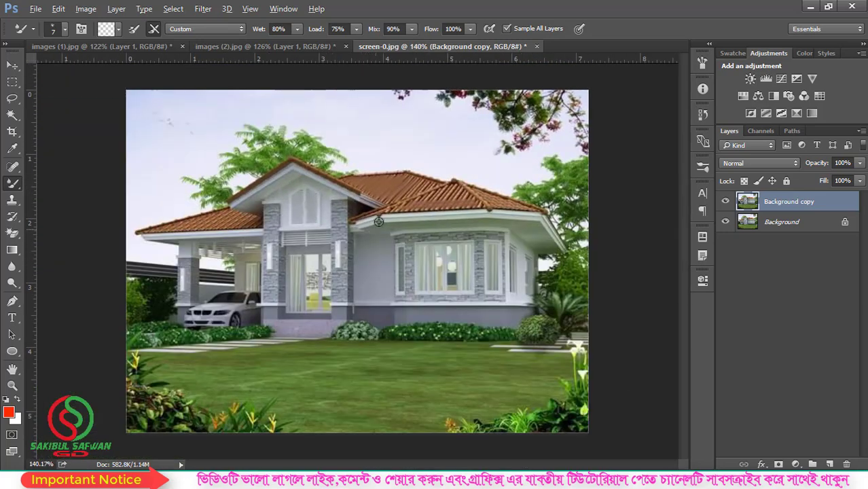
scroll(392, 203, "down", 1)
right_click(13, 183)
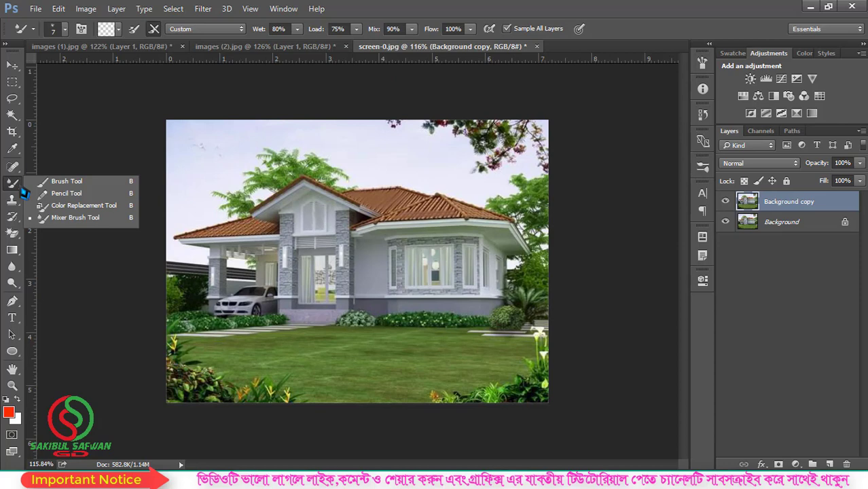
left_click(78, 218)
scroll(456, 180, "up", 1)
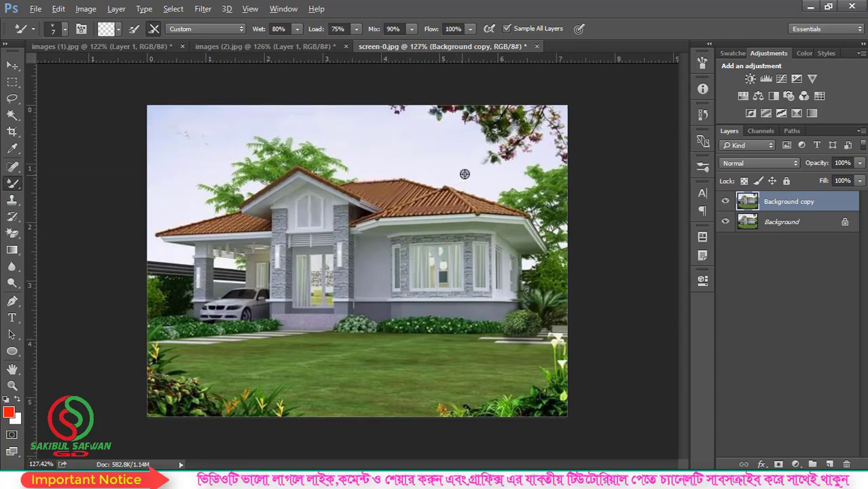
scroll(465, 173, "up", 1)
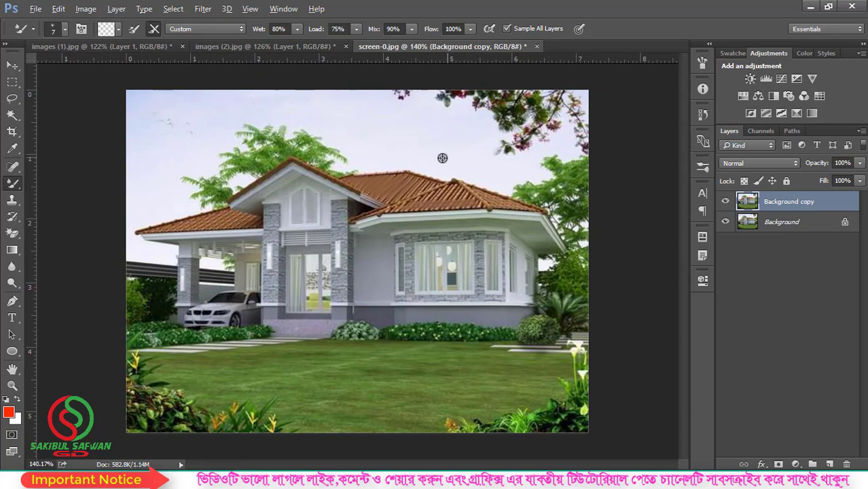